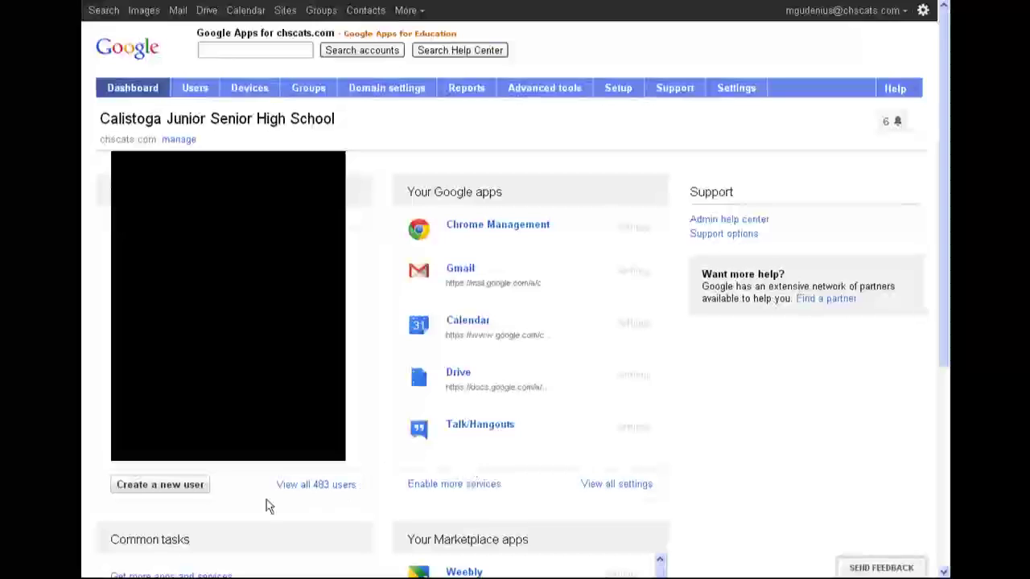
# Begin creating a new user from the Dashboard's users panel
pyautogui.click(163, 488)
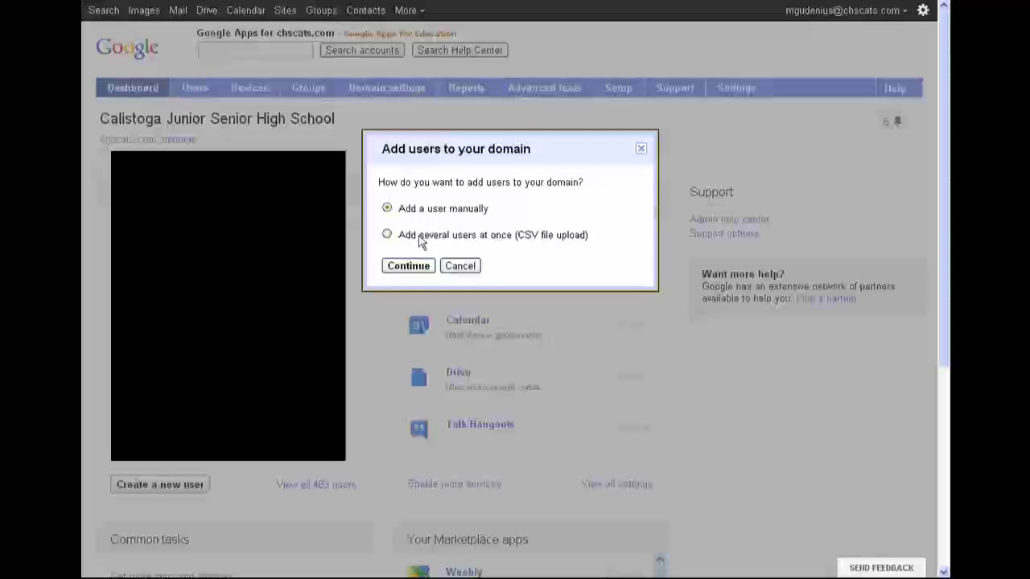
# Add a user manually with first name Example, last name Student and the new student's primary email
pyautogui.click(414, 270)
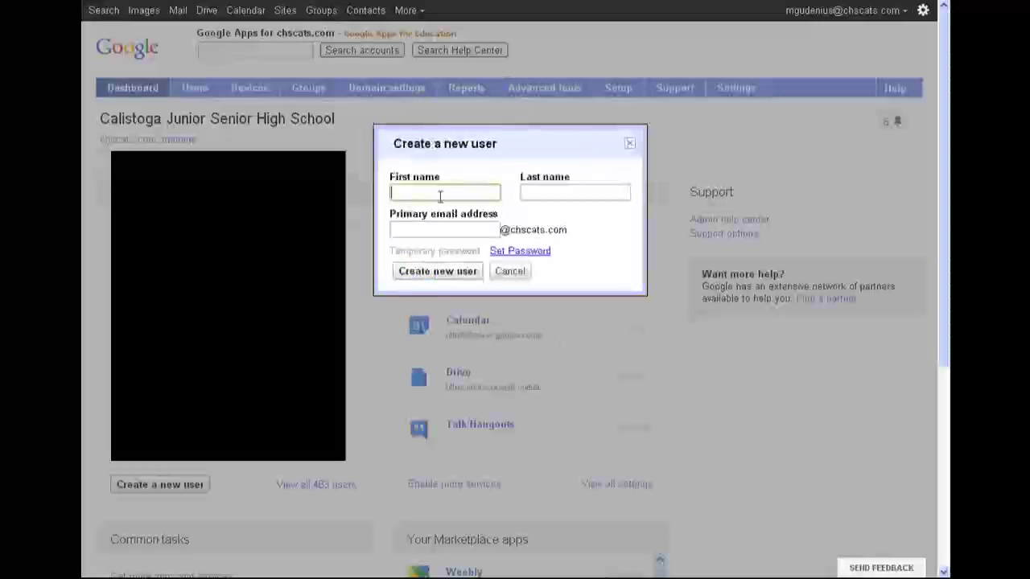
pyautogui.click(446, 193)
pyautogui.write('Example')
pyautogui.press('Tab')
pyautogui.write('Student')
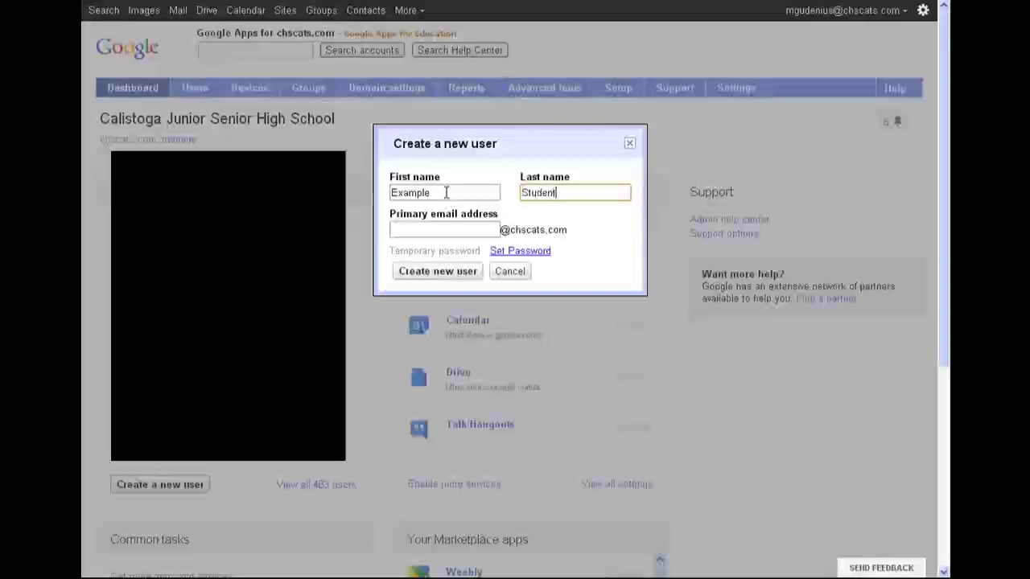
pyautogui.press('Tab')
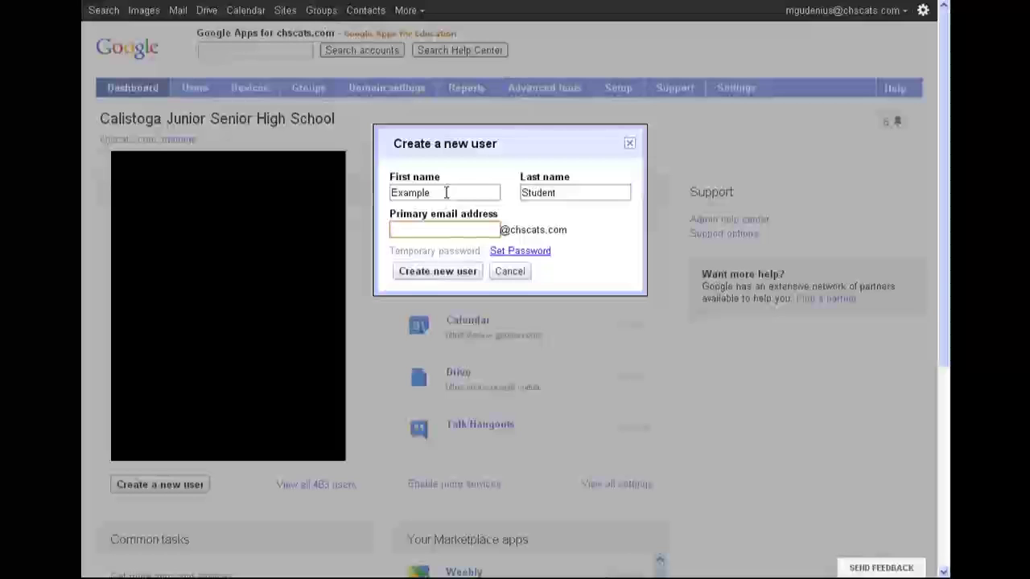
pyautogui.write('example.')
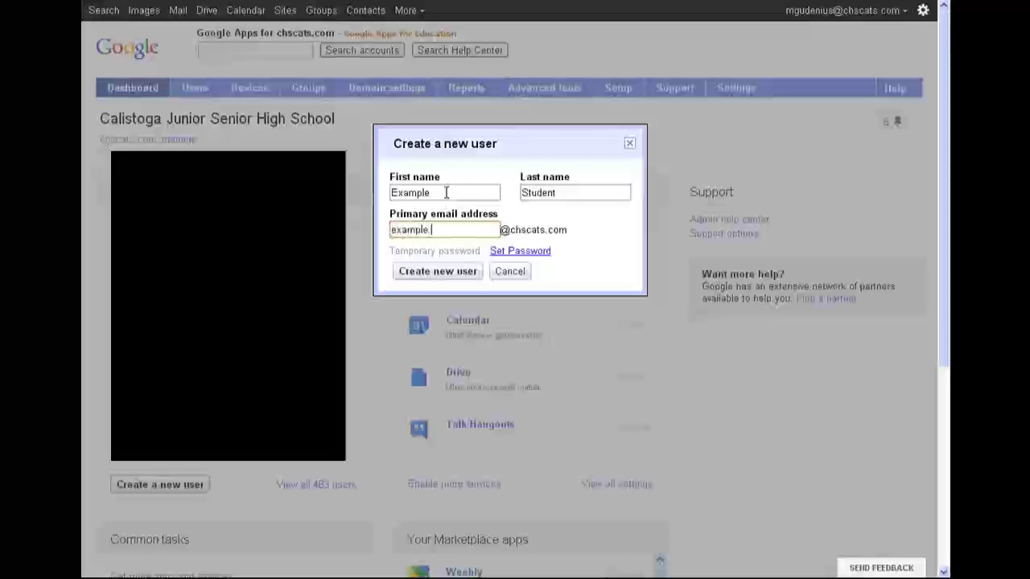
pyautogui.write('student')
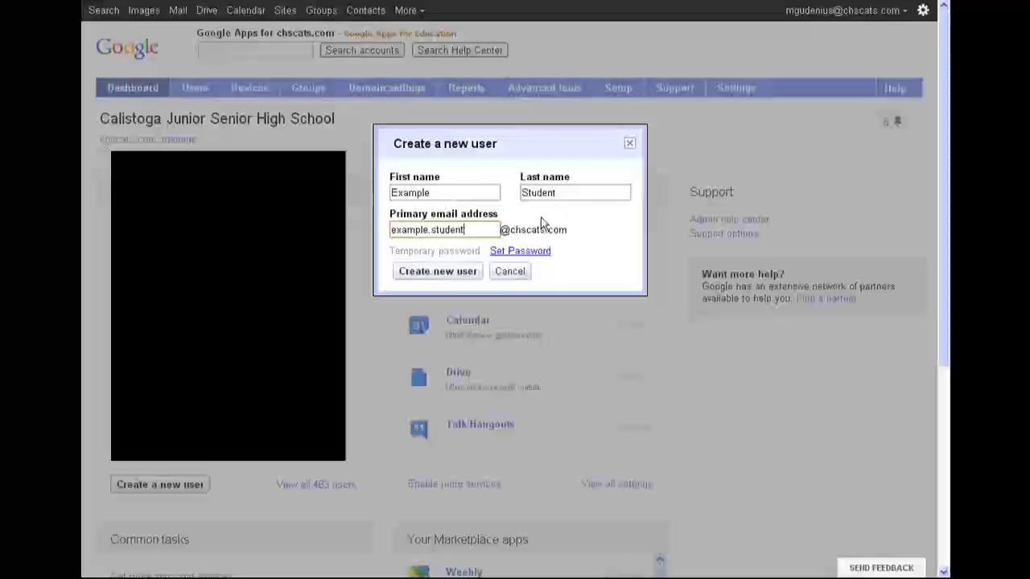
# Set the account password, confirm it, and create the new user
pyautogui.click(519, 252)
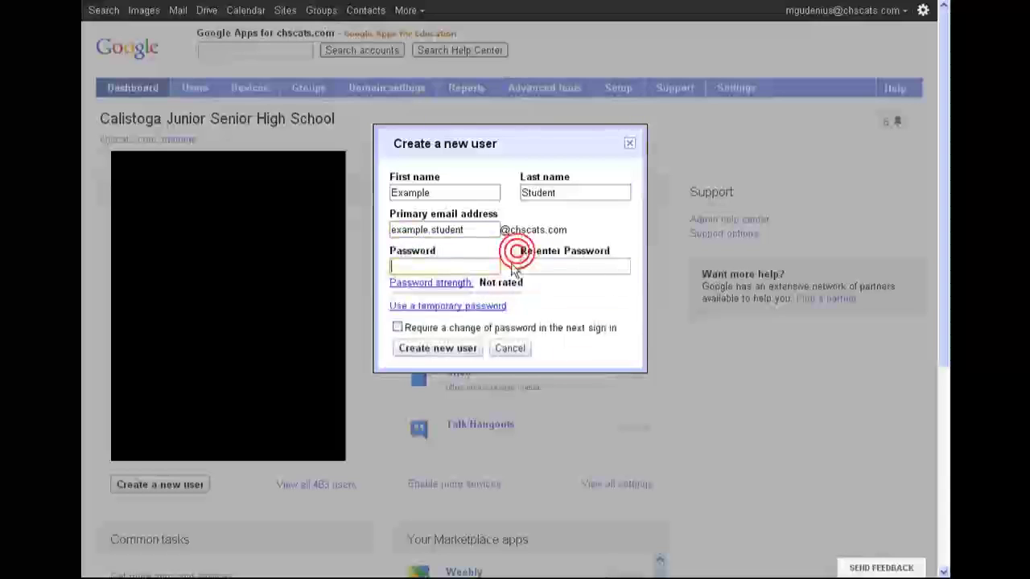
pyautogui.click(453, 269)
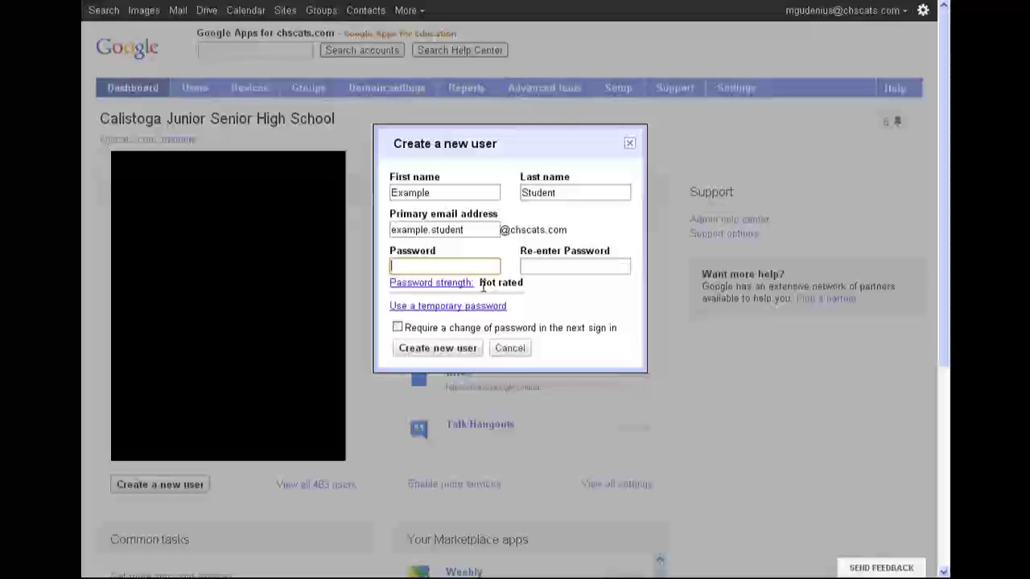
pyautogui.write('•••••••••••••')
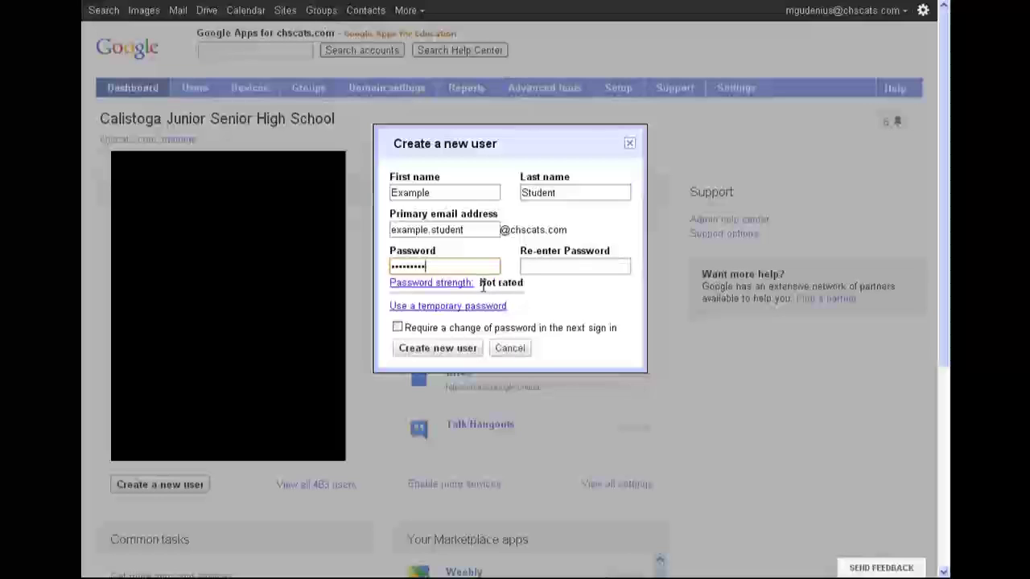
pyautogui.press('Tab')
pyautogui.write('••••••••••••')
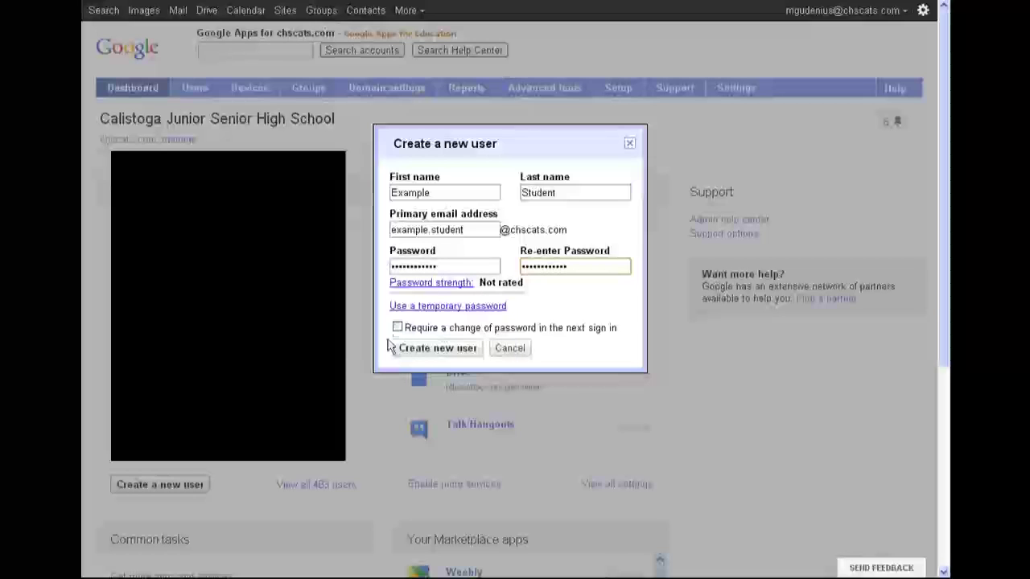
pyautogui.click(451, 357)
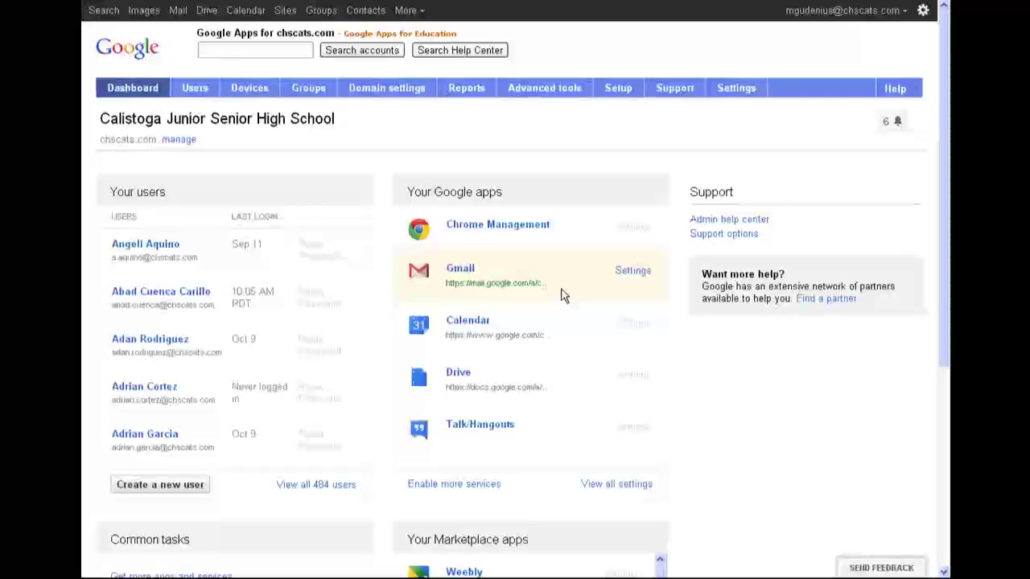
# Go to the domain's Gmail settings from the Dashboard
pyautogui.click(633, 272)
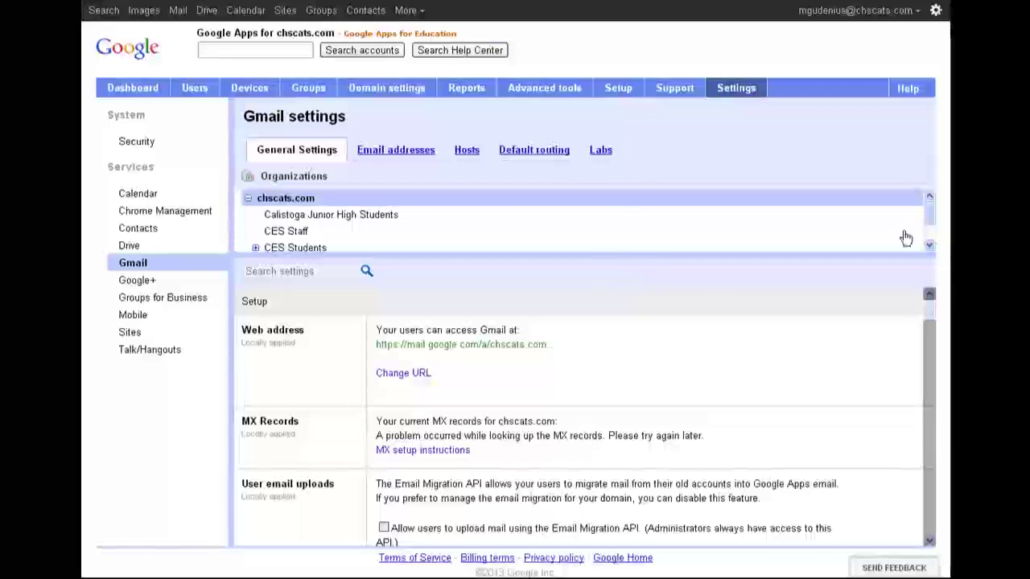
# Show Gmail settings for Gudenius Room 28 under CES Students and open its Restrict delivery rule
pyautogui.click(931, 230)
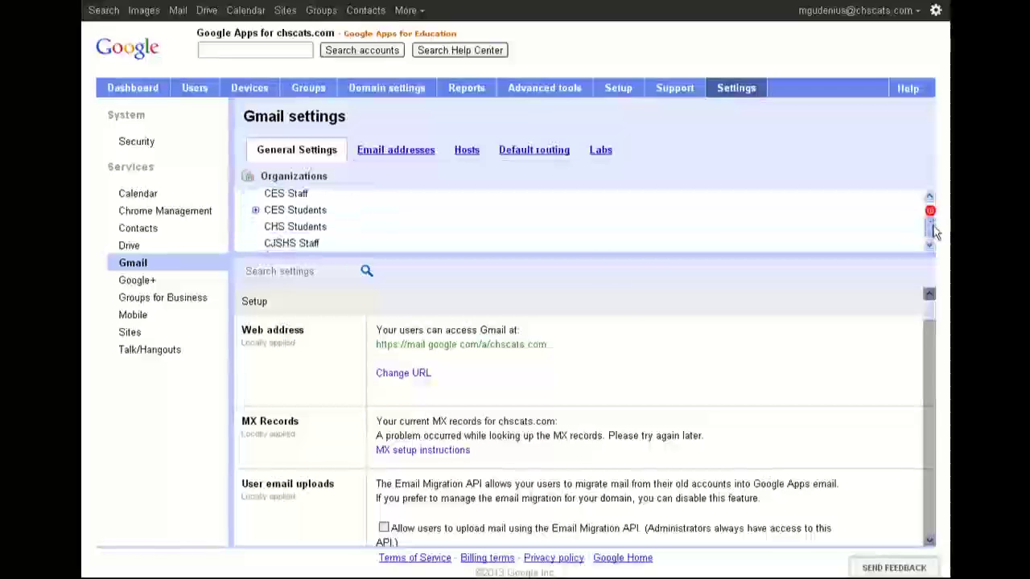
pyautogui.click(256, 210)
pyautogui.click(303, 244)
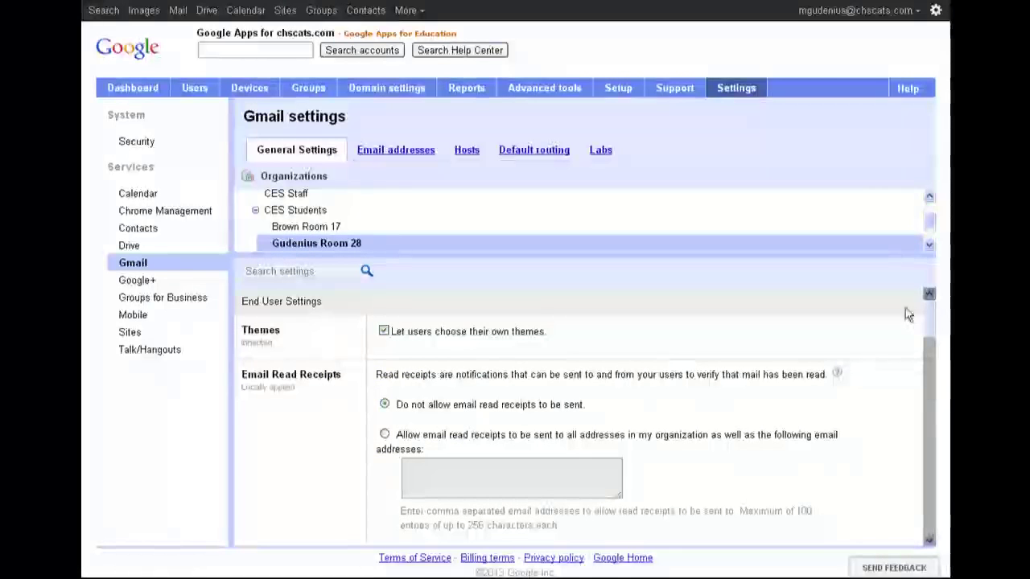
pyautogui.moveTo(931, 322); pyautogui.dragTo(929, 480)
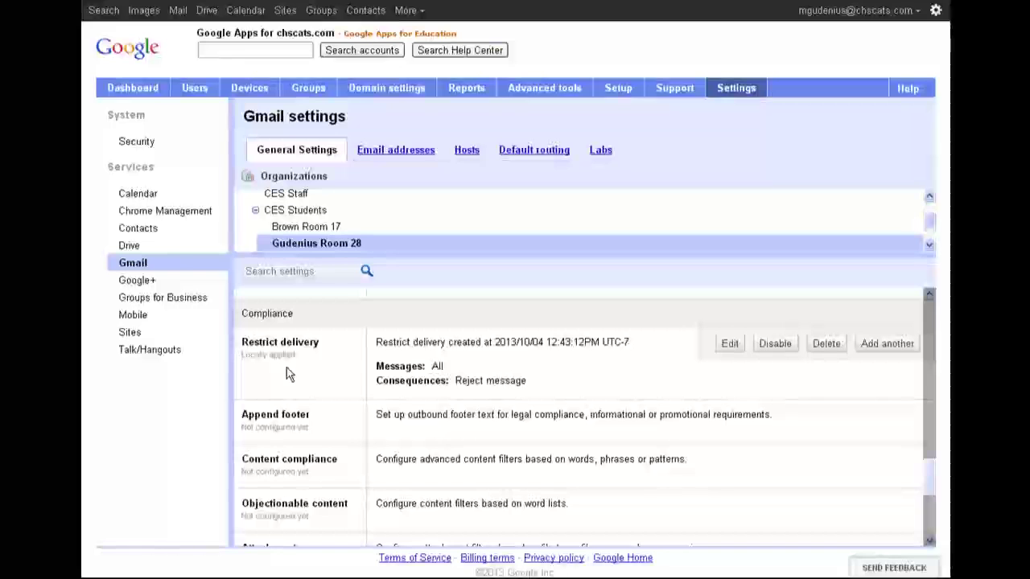
pyautogui.click(730, 344)
# Close the Restrict delivery rule without changing its allowed Calistoga domain
pyautogui.moveTo(360, 206)
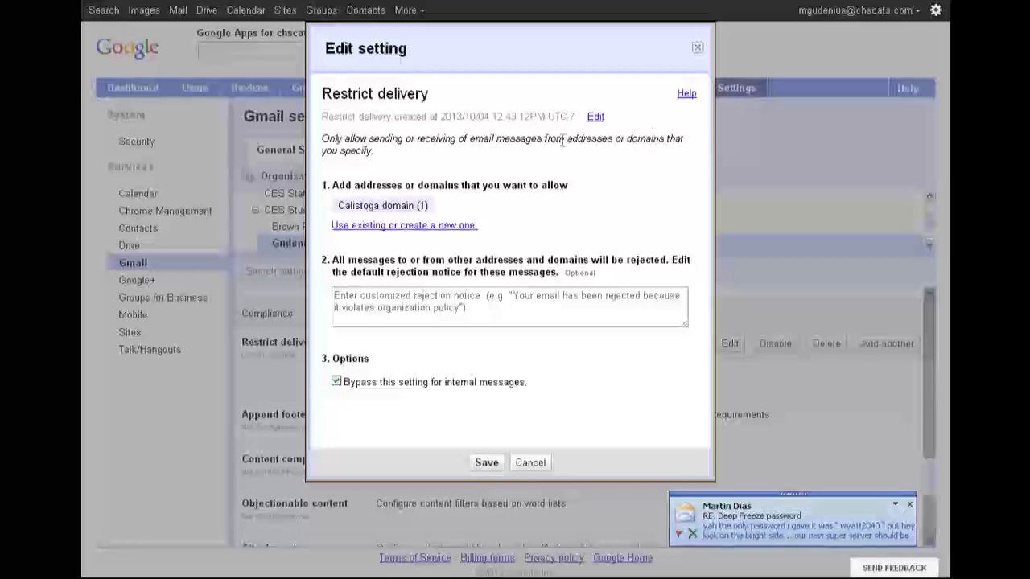
pyautogui.click(698, 50)
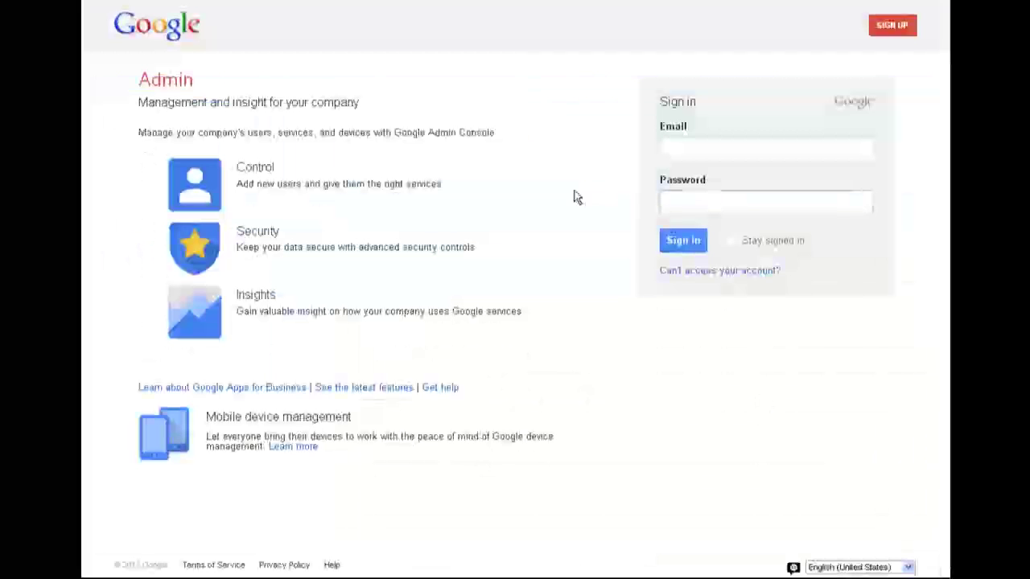
# Sign in with the new student account's email address and password
pyautogui.click(730, 147)
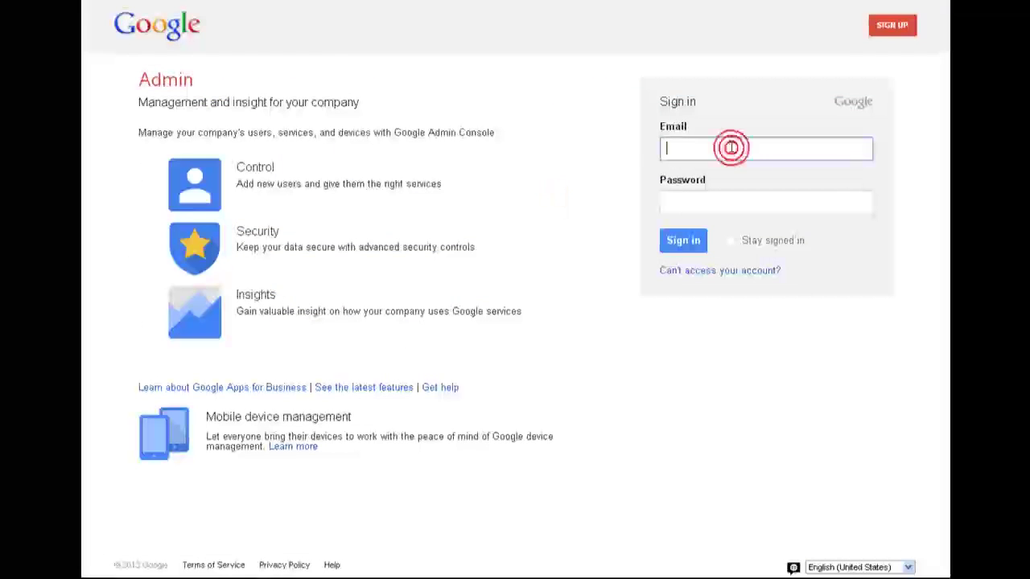
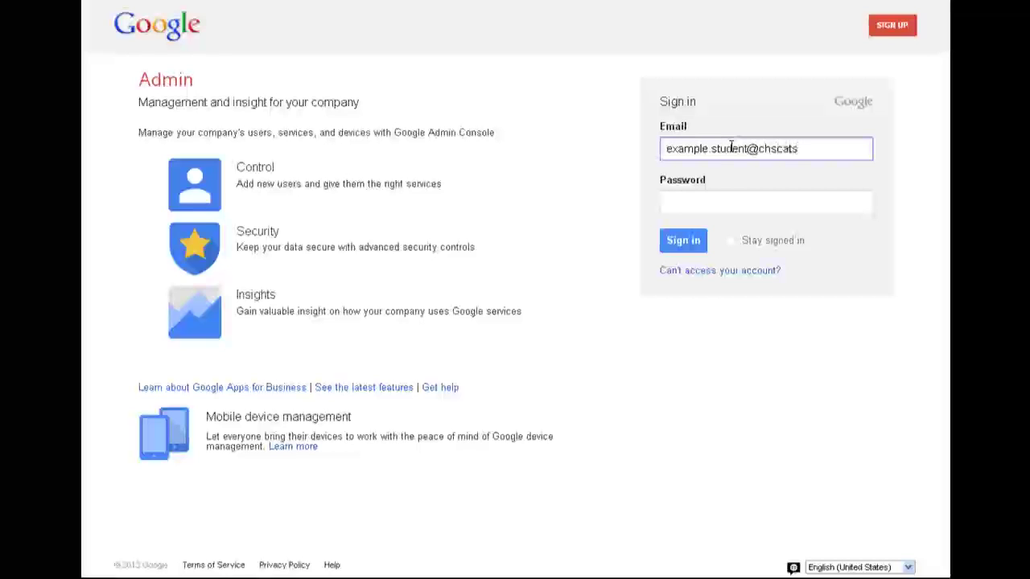
pyautogui.press('Tab')
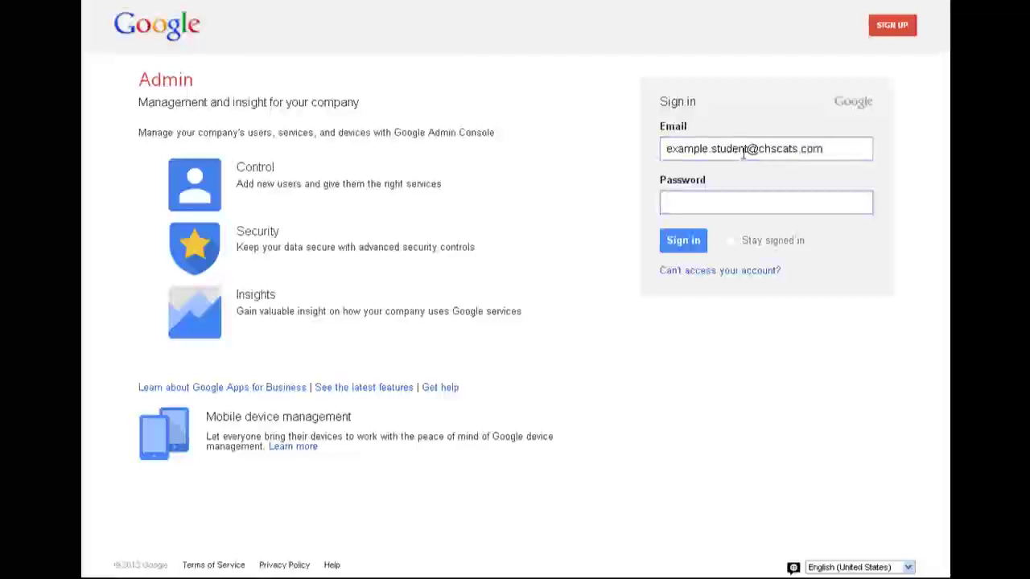
pyautogui.moveTo(747, 148); pyautogui.dragTo(828, 148)
pyautogui.click(751, 200)
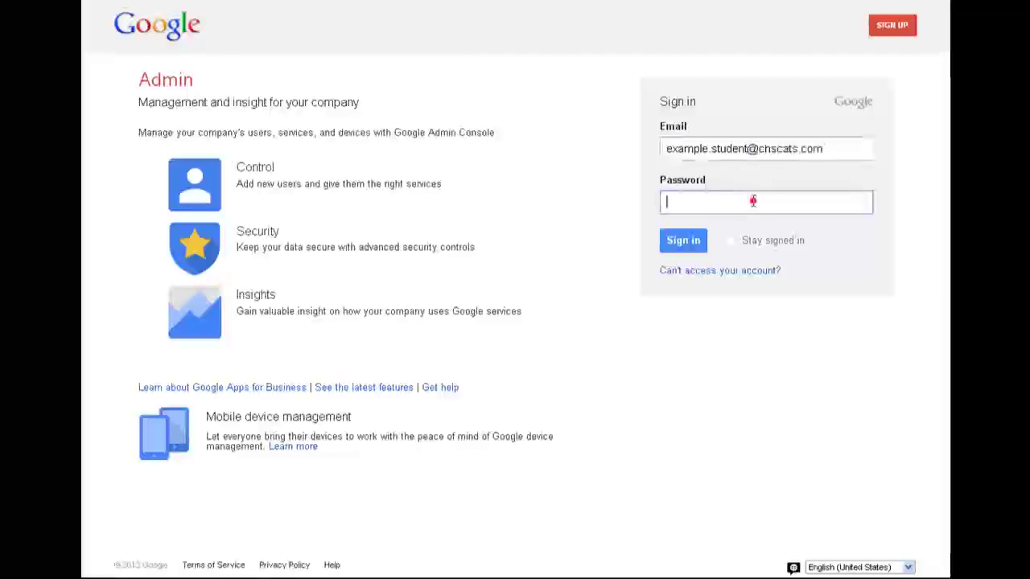
pyautogui.write('••••••••••••')
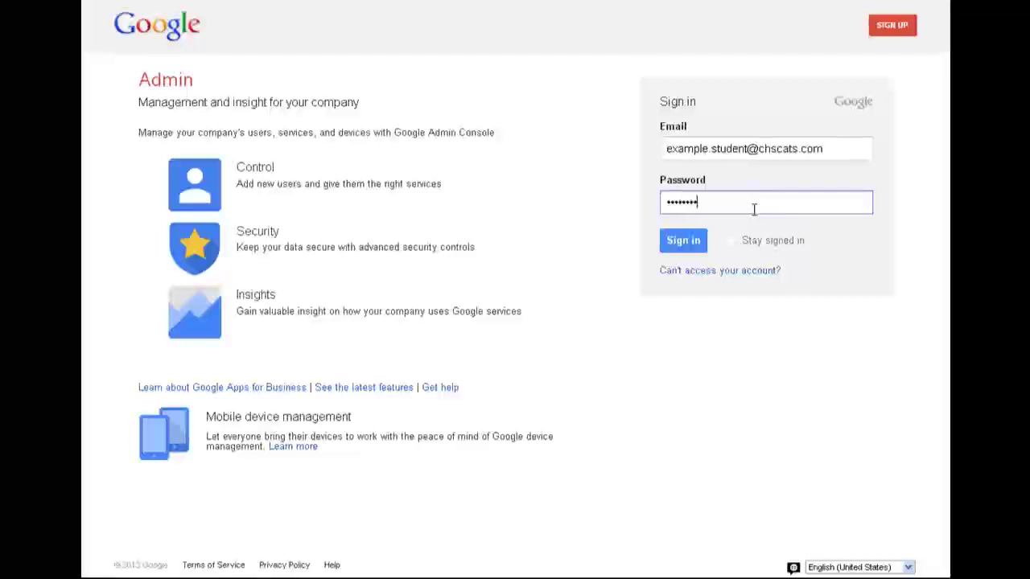
pyautogui.click(685, 241)
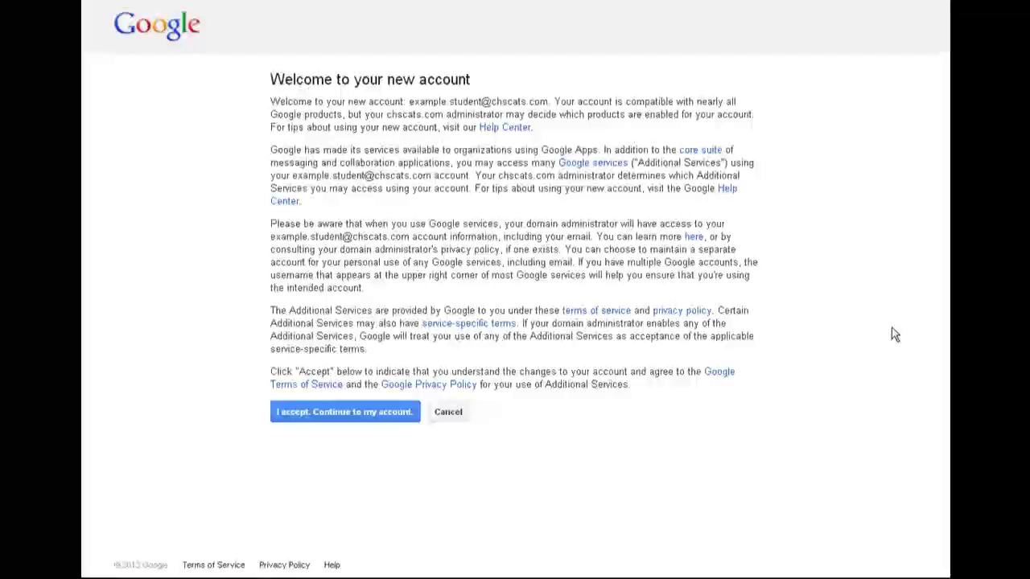
# Accept the new account's terms, pass the welcome screen, and go to Google Drive
pyautogui.click(362, 413)
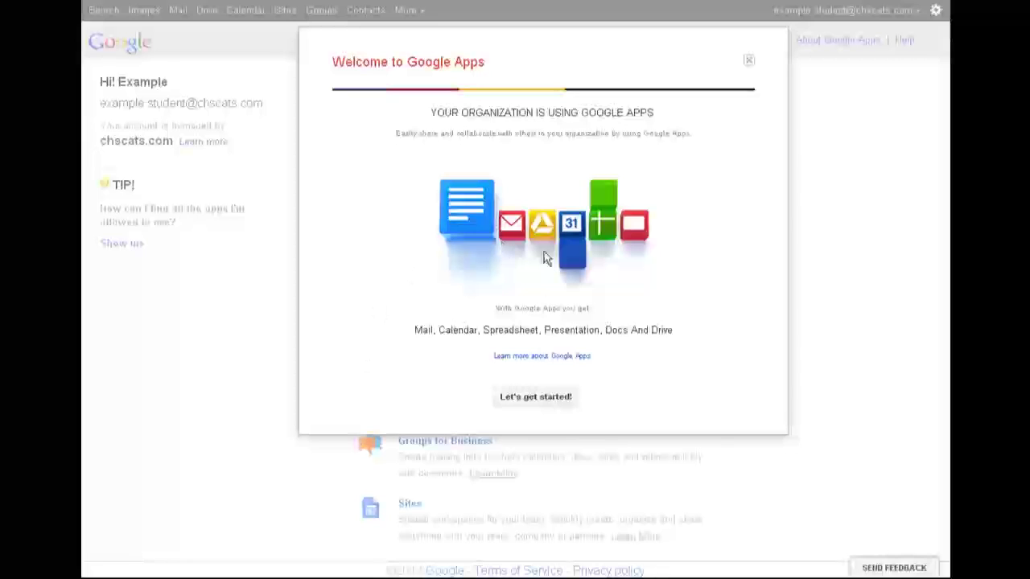
pyautogui.click(537, 396)
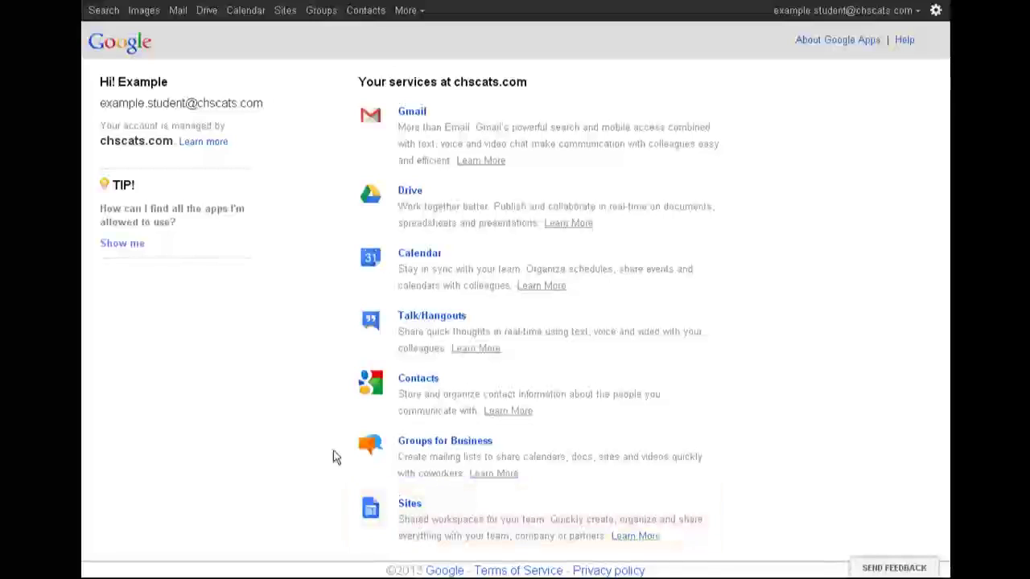
pyautogui.click(419, 192)
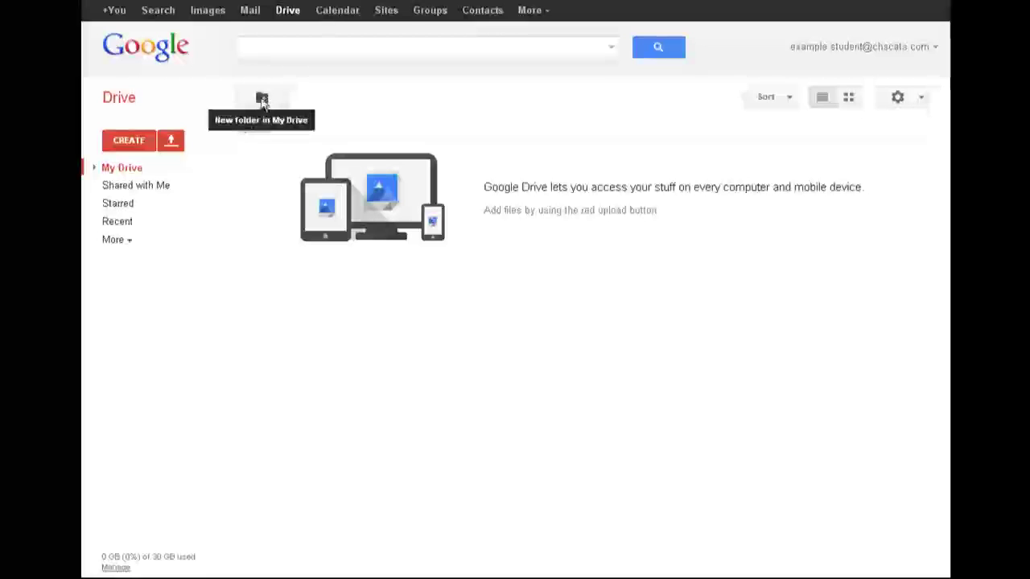
# Start a new folder from the CREATE menu in My Drive
pyautogui.click(131, 141)
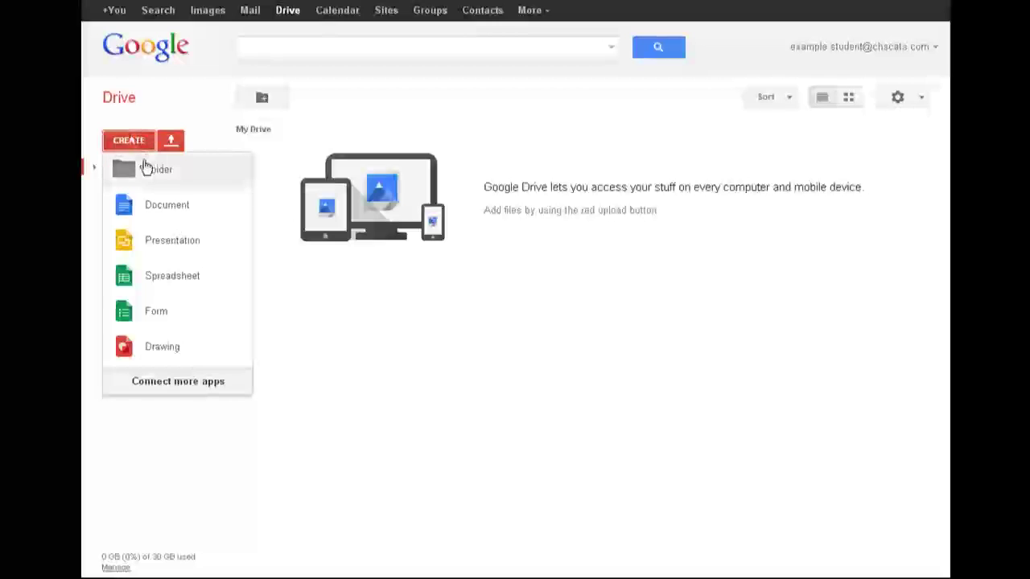
pyautogui.click(144, 170)
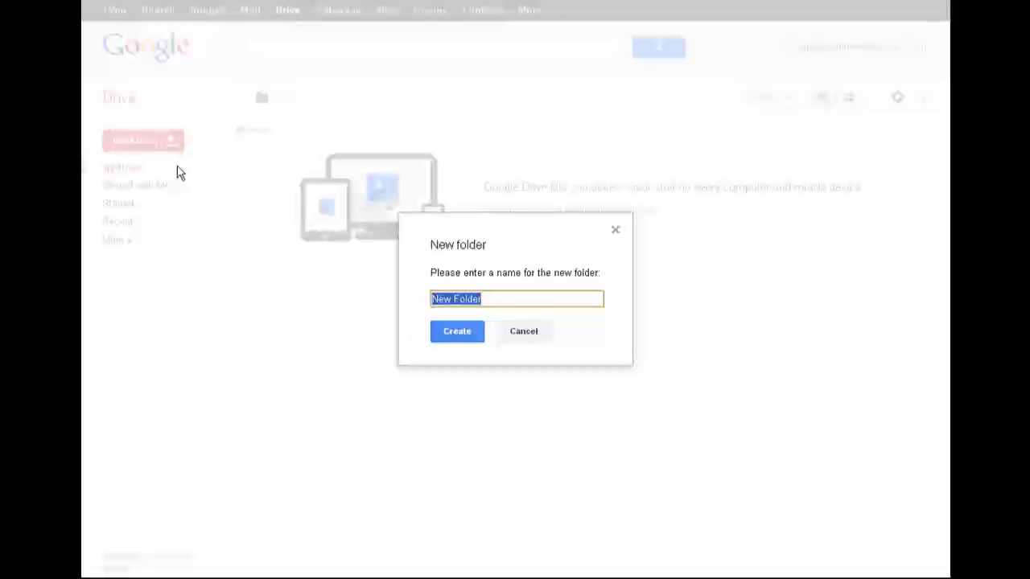
# Name the new folder 'Example Student Room 28 files' and create it
pyautogui.write('Example Student R')
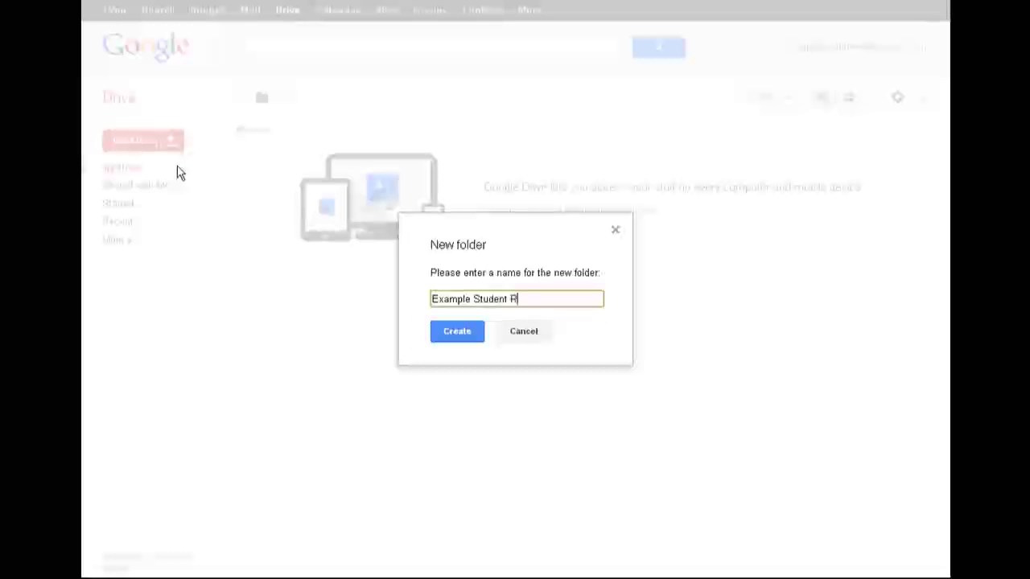
pyautogui.write('oom 28 files')
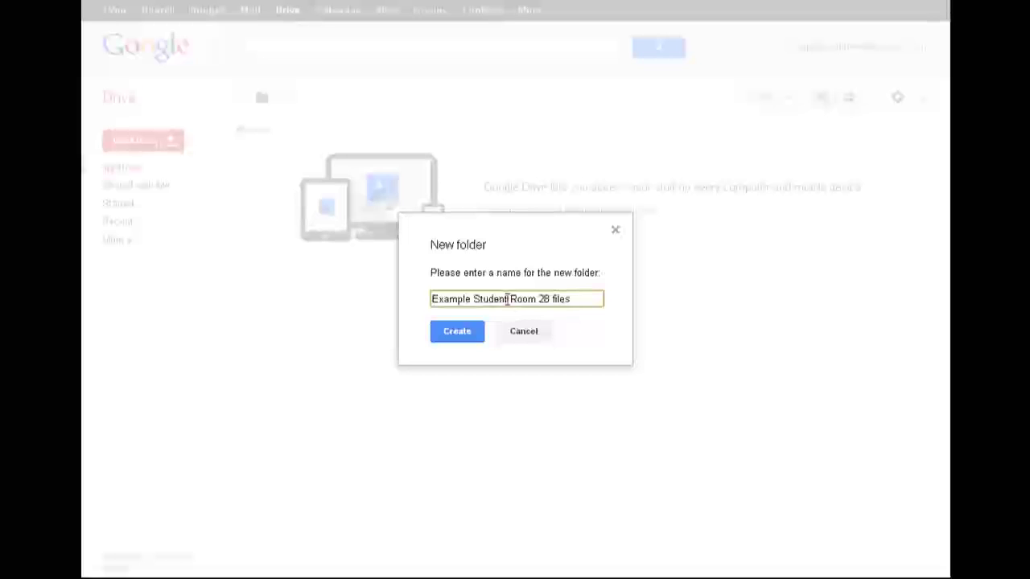
pyautogui.moveTo(508, 299); pyautogui.dragTo(395, 299)
pyautogui.moveTo(509, 300); pyautogui.dragTo(557, 296)
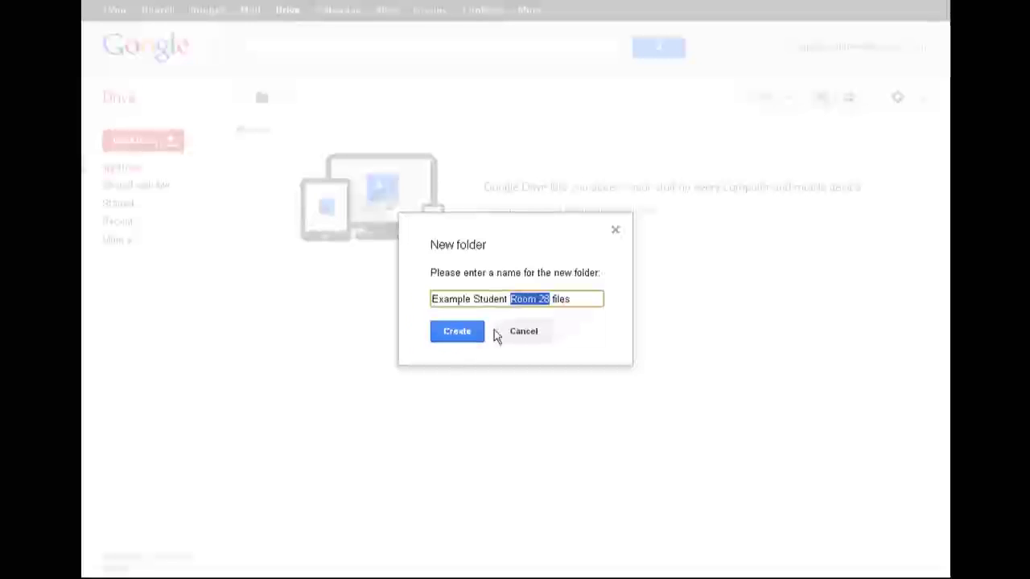
pyautogui.moveTo(550, 298); pyautogui.dragTo(510, 294)
pyautogui.click(465, 332)
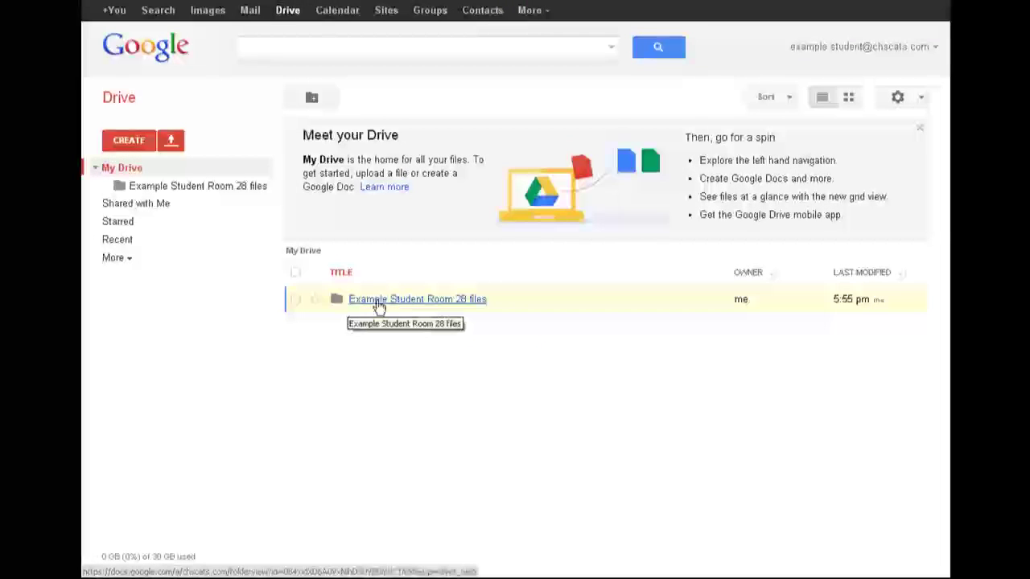
# Check that the 'Example Student Room 28 files' folder is empty, then return to My Drive
pyautogui.click(379, 306)
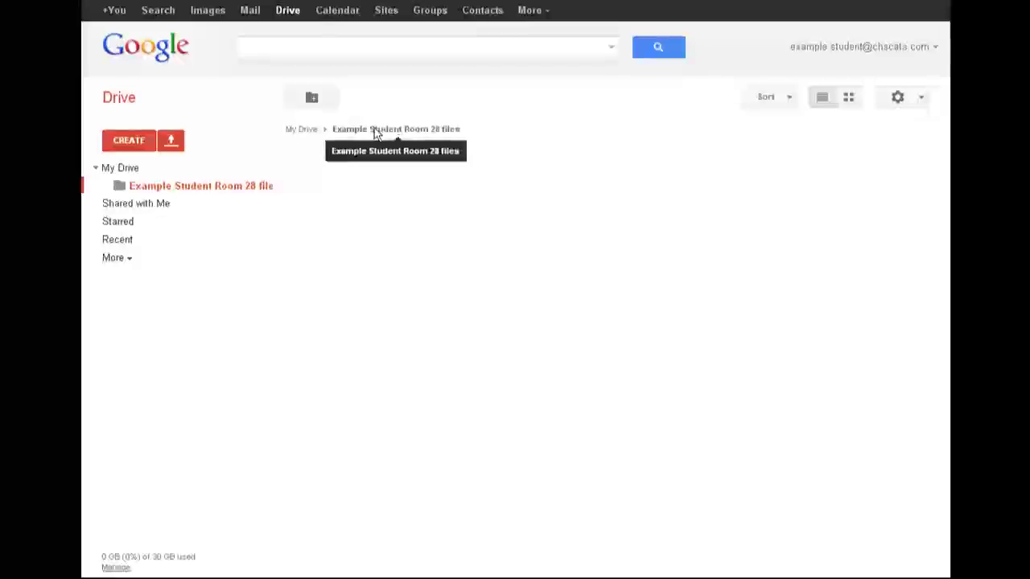
pyautogui.click(303, 132)
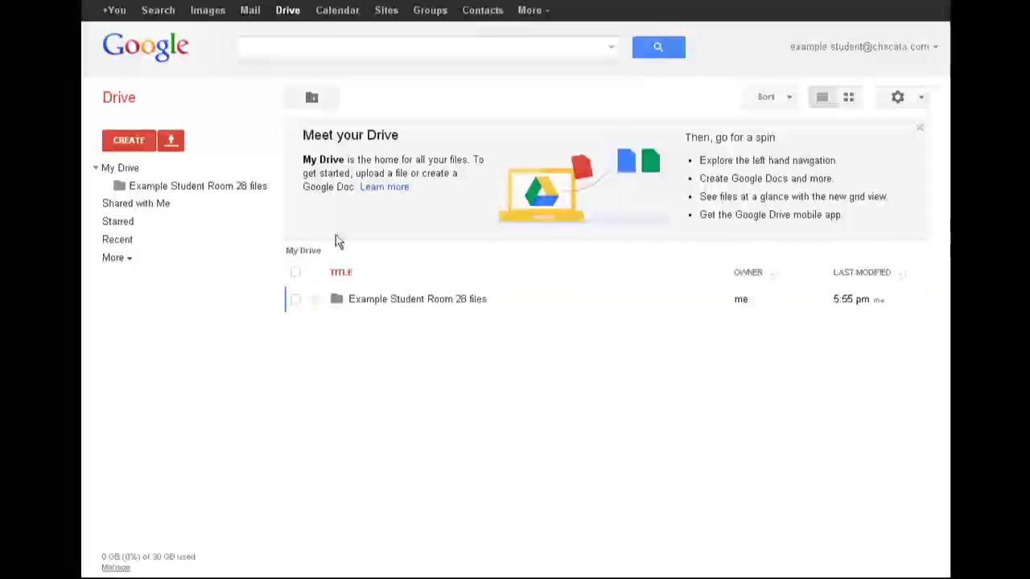
# Share the Example Student Room 28 files folder with the student's e-mail, keeping Can edit access
pyautogui.click(296, 303)
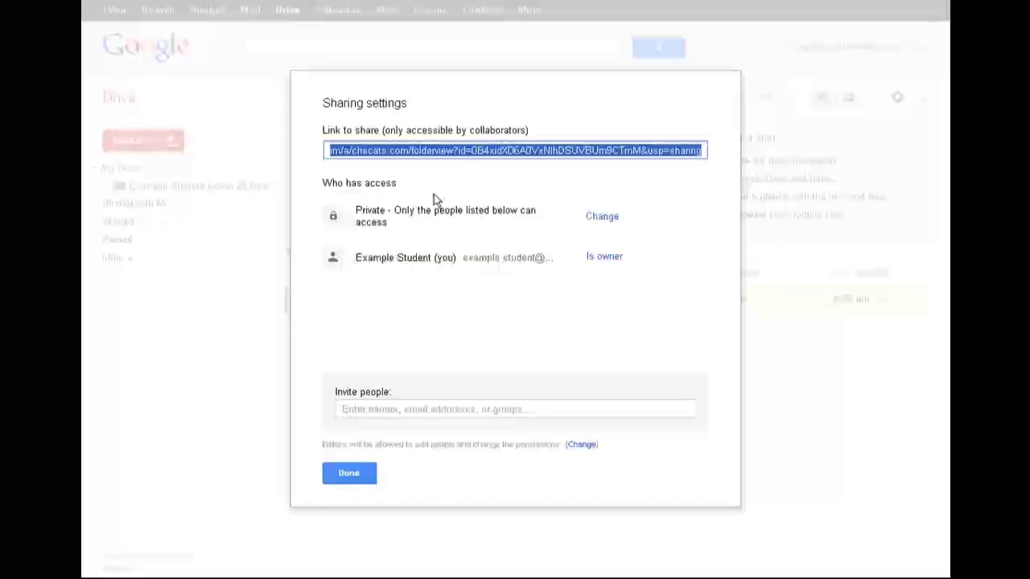
pyautogui.click(354, 409)
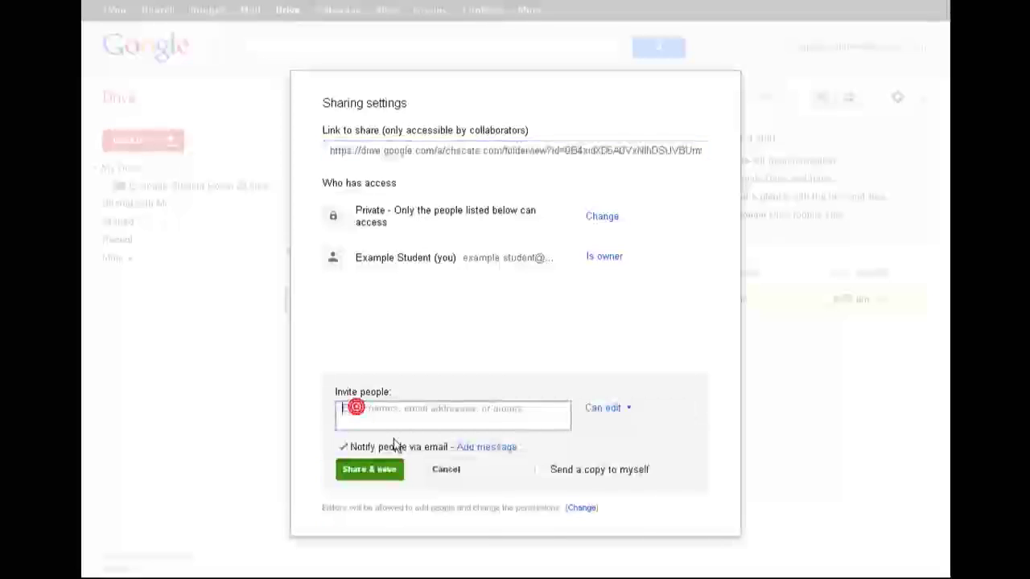
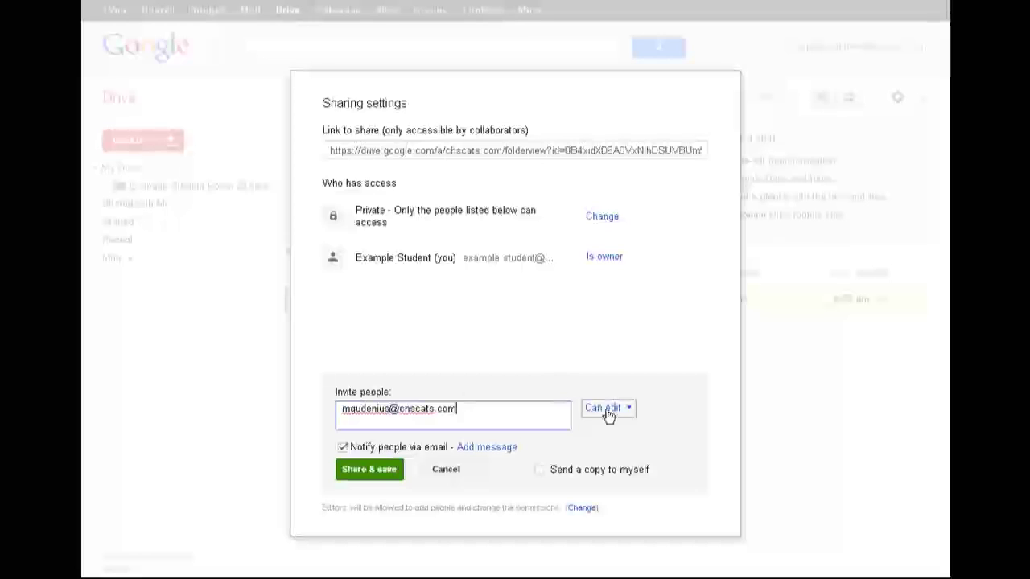
pyautogui.click(609, 414)
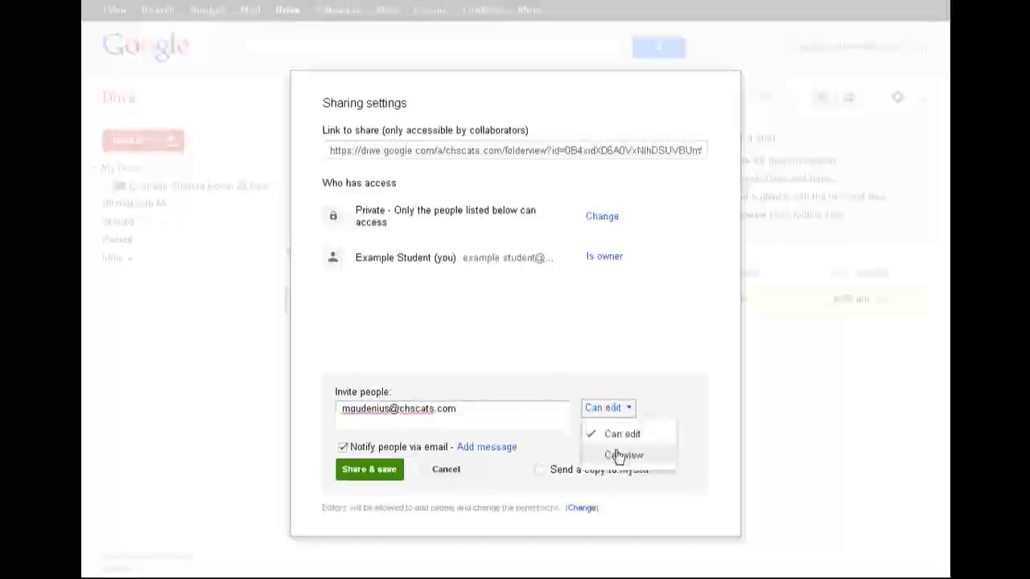
pyautogui.click(620, 433)
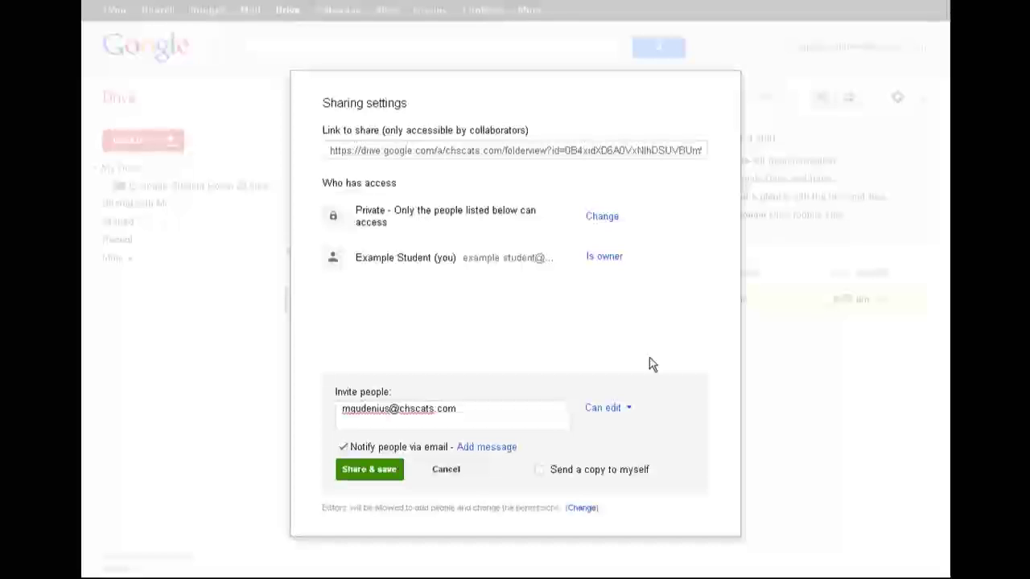
pyautogui.click(383, 474)
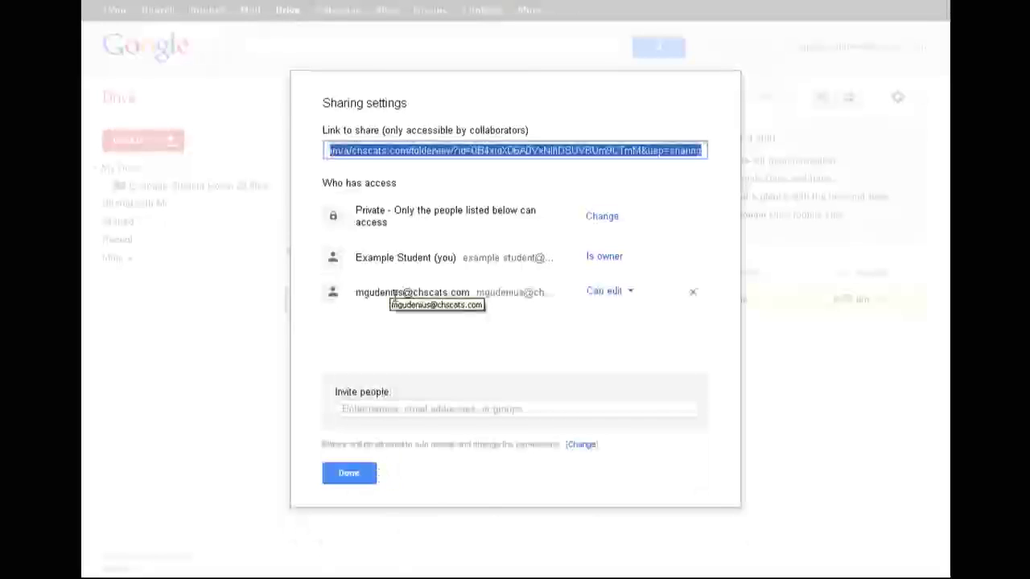
pyautogui.click(348, 477)
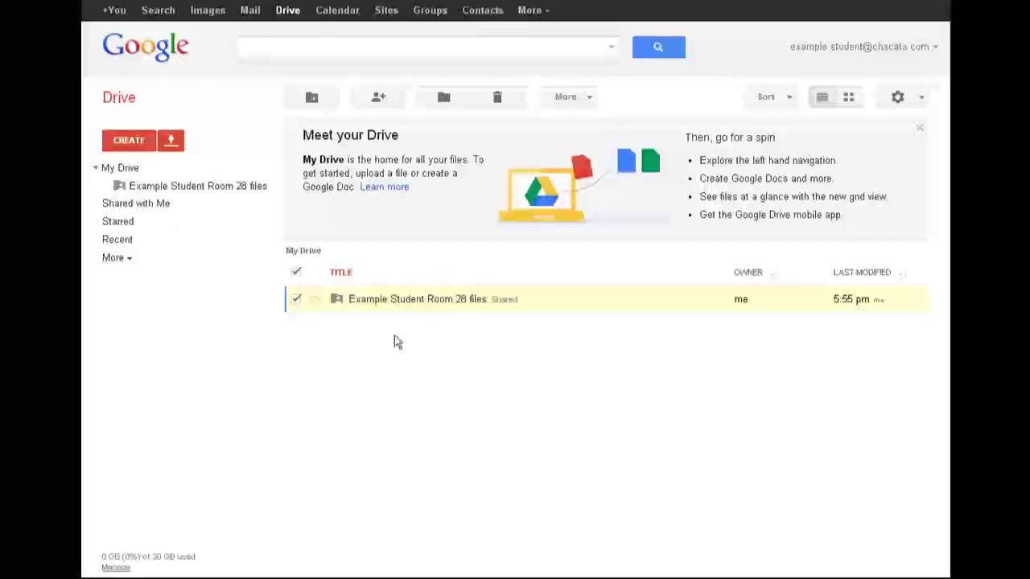
# Inside Example Student Room 28 files, create a shared subfolder named Math
pyautogui.click(394, 302)
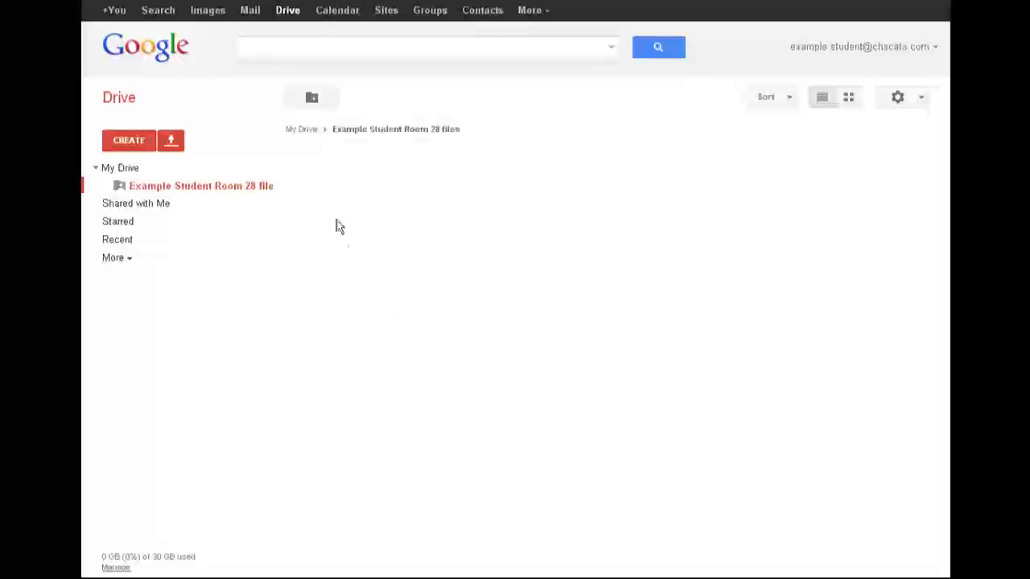
pyautogui.click(329, 101)
pyautogui.write('M<')
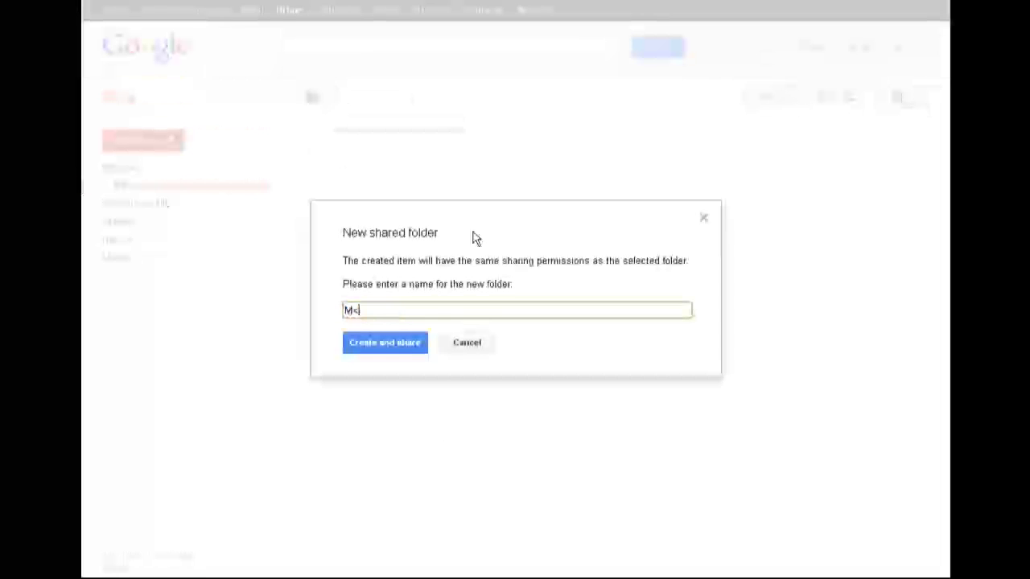
pyautogui.write('tgh')
pyautogui.press('BackSpace')
pyautogui.press('BackSpace')
pyautogui.write('h')
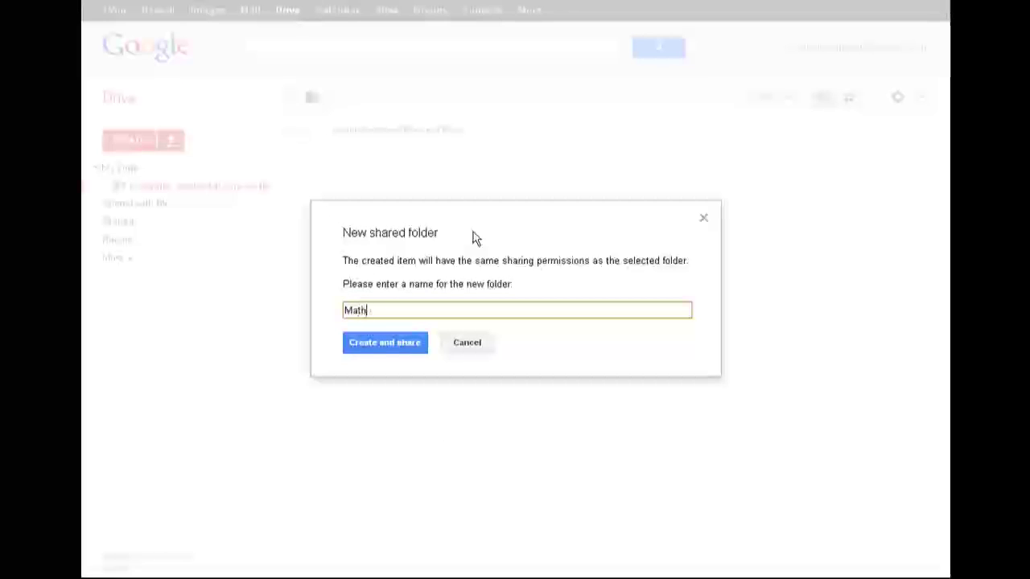
pyautogui.click(369, 347)
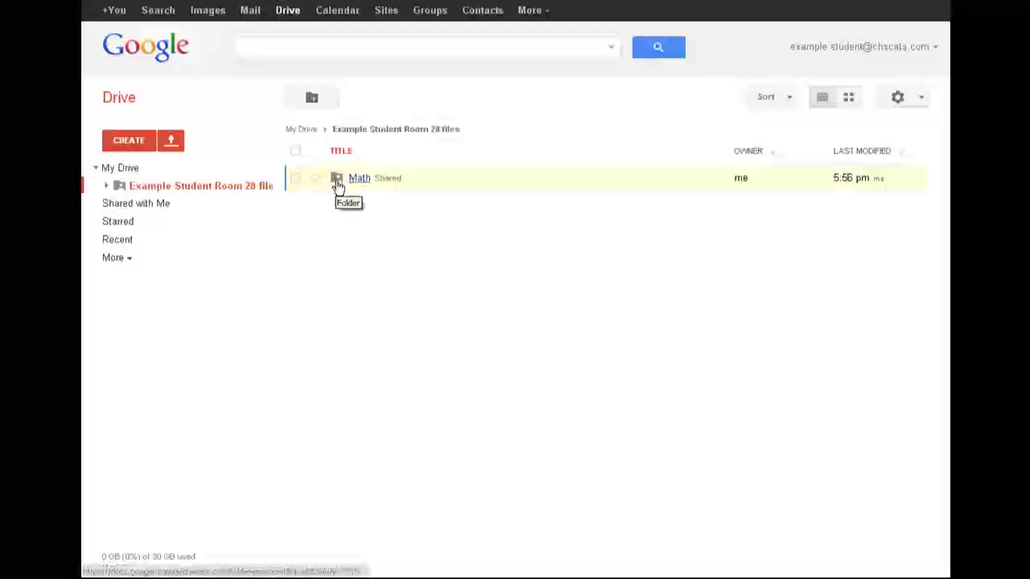
# Create a second shared subfolder named Reading and open it
pyautogui.click(318, 107)
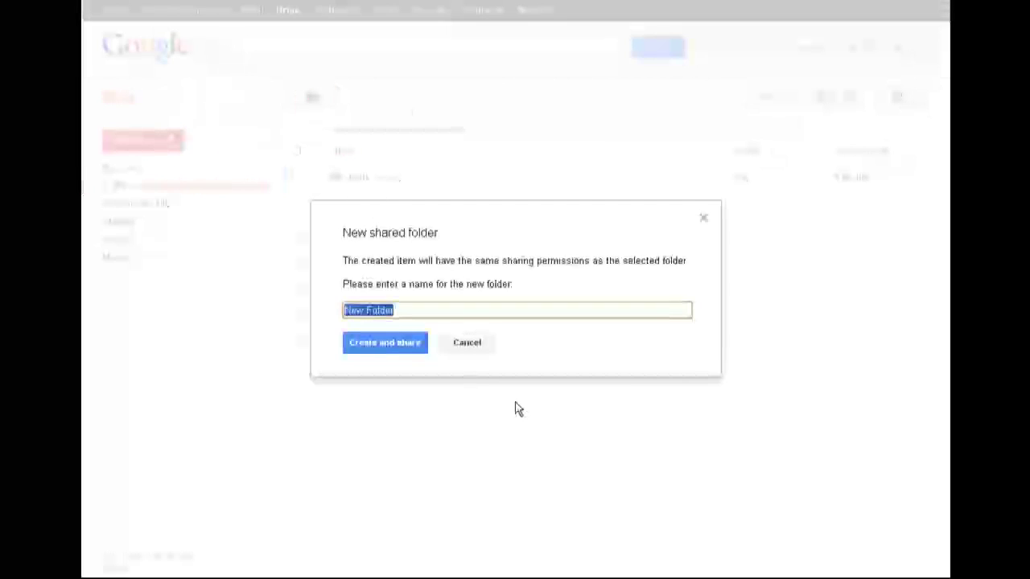
pyautogui.write('Reading')
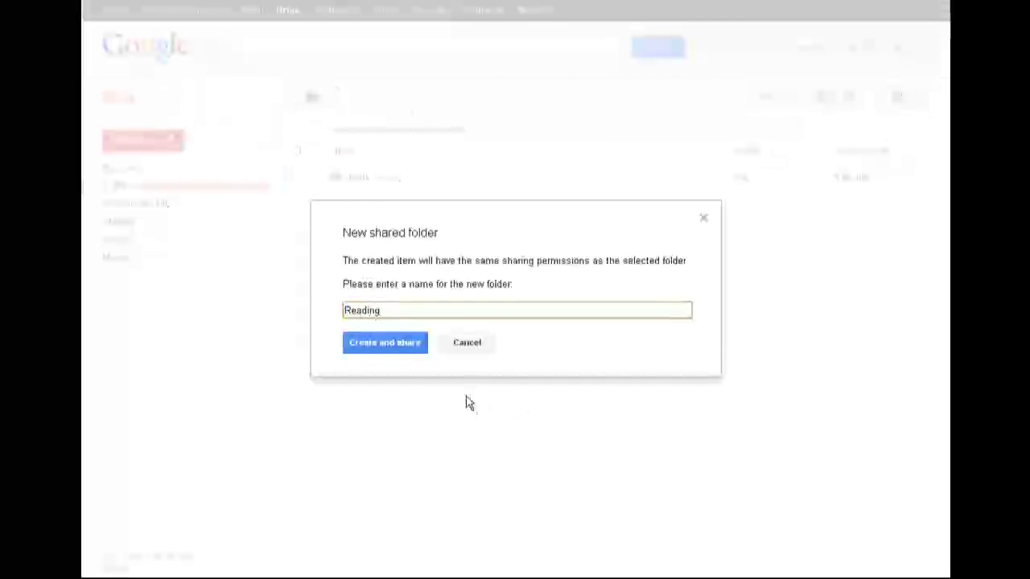
pyautogui.click(415, 346)
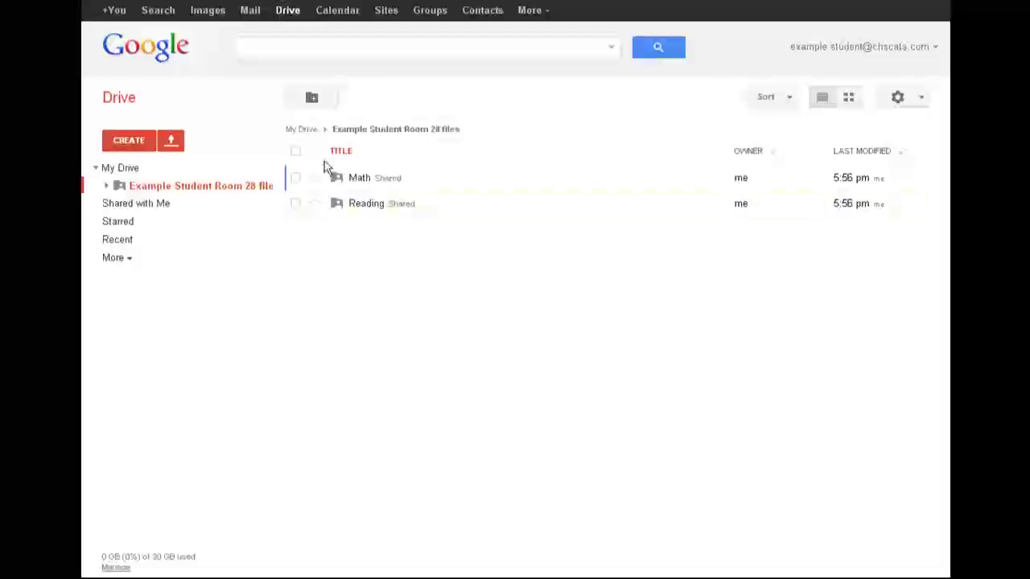
pyautogui.click(373, 206)
# Create a shared folder named 'Theme 1: Courage' inside Reading
pyautogui.click(313, 100)
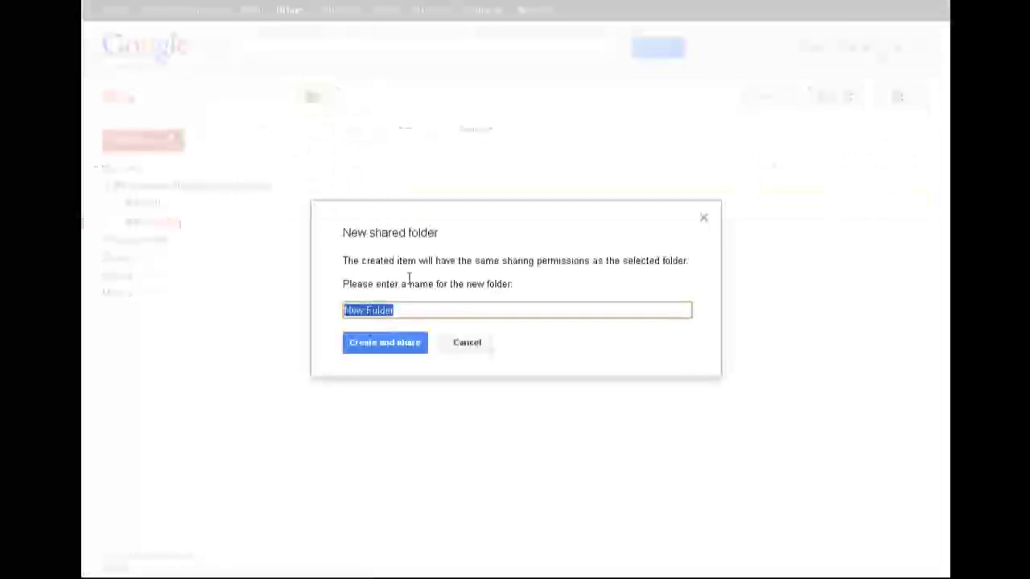
pyautogui.write('Theme 1:')
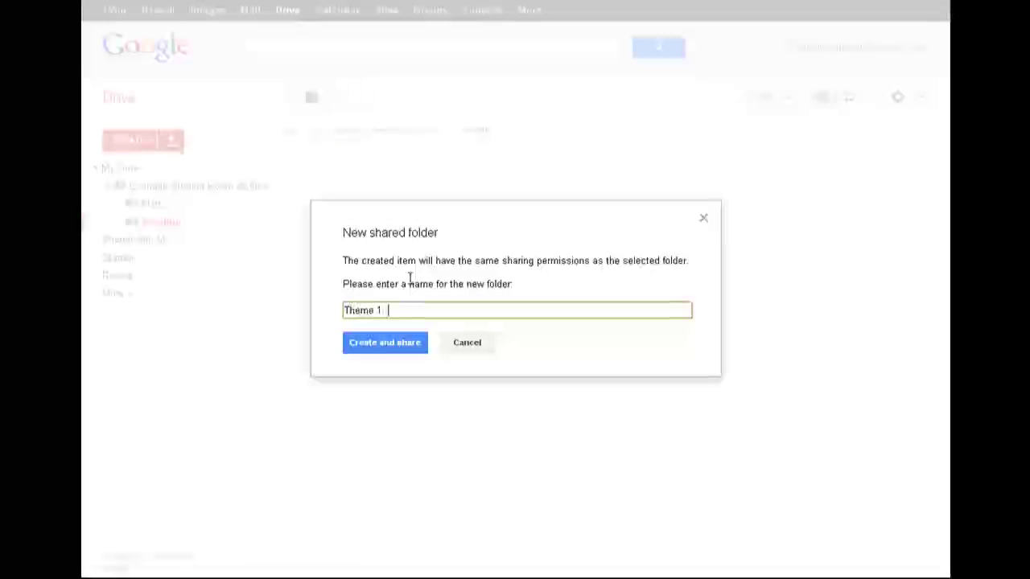
pyautogui.write(' Courage')
pyautogui.click(398, 349)
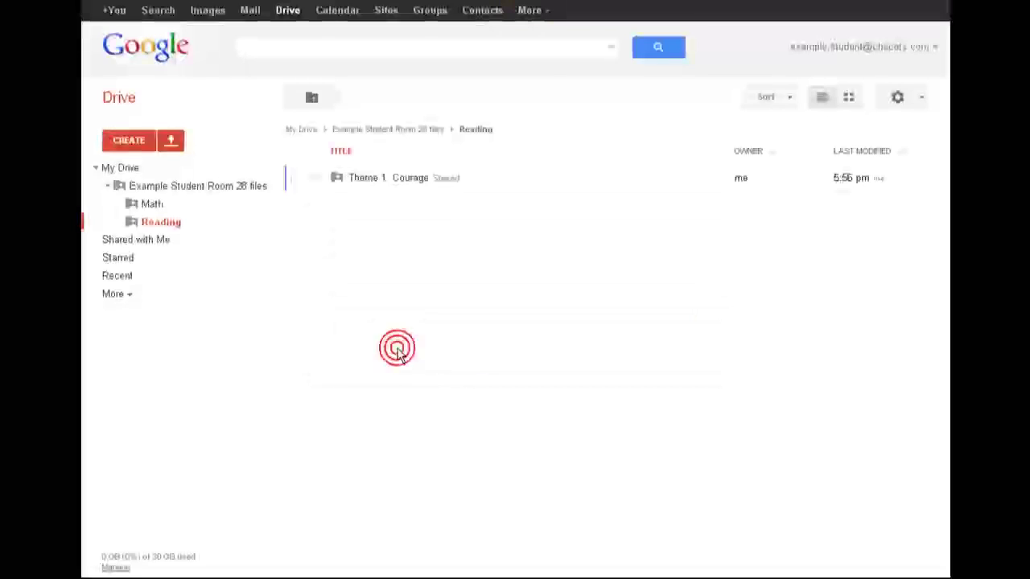
# Navigate back through My Drive > Example Student Room 28 files > Reading > Theme 1: Courage
pyautogui.click(439, 133)
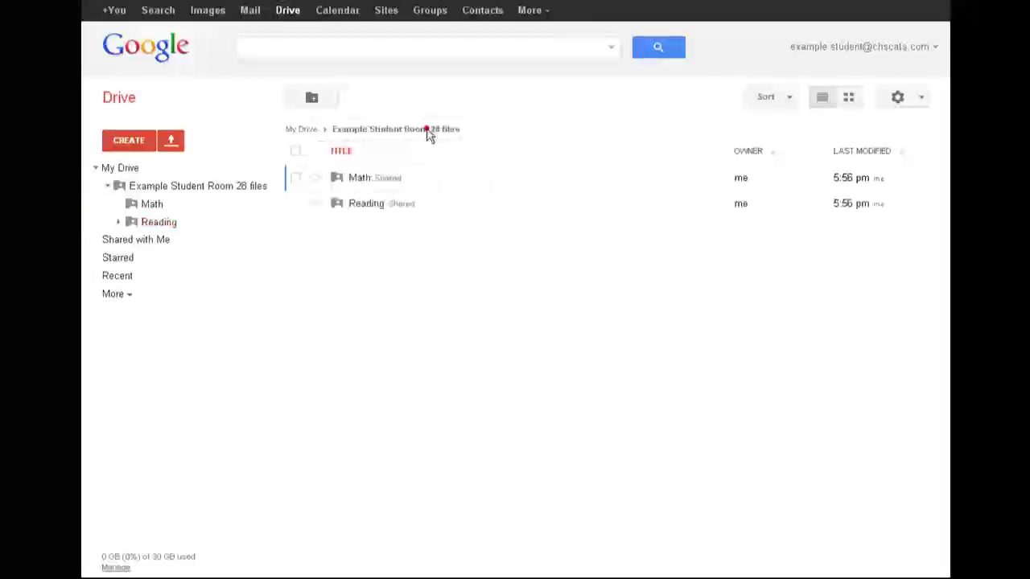
pyautogui.click(300, 132)
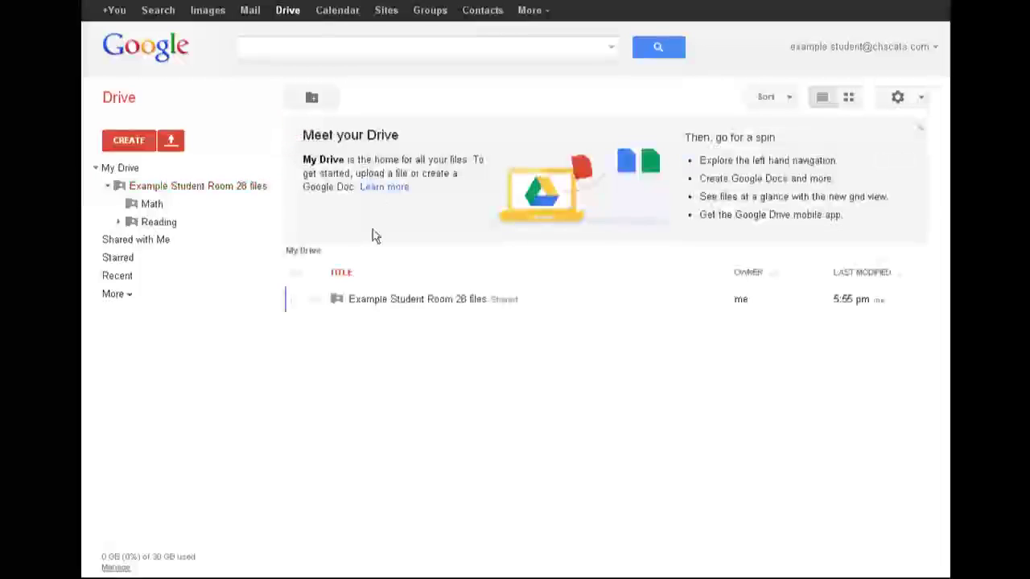
pyautogui.click(368, 304)
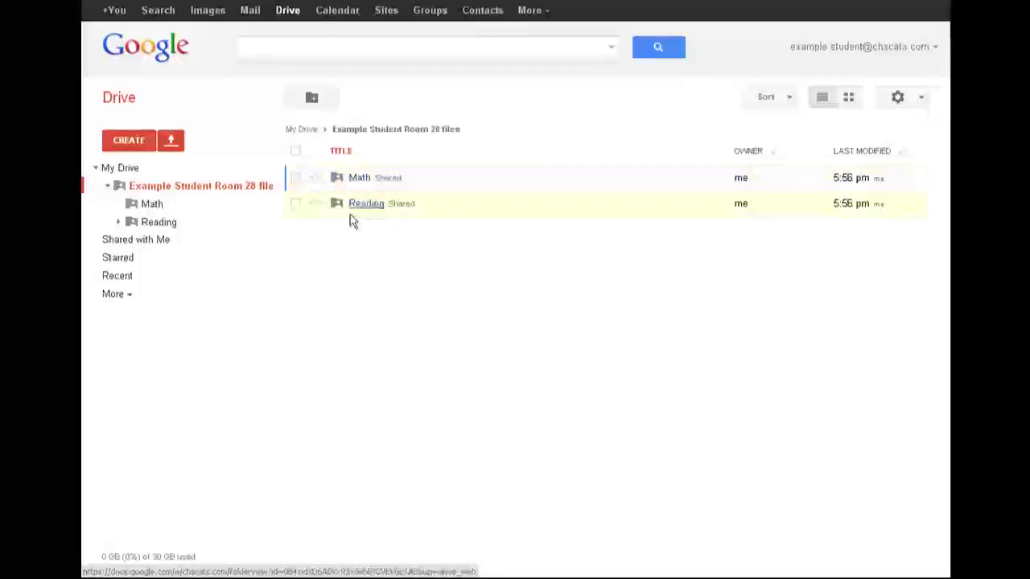
pyautogui.click(362, 205)
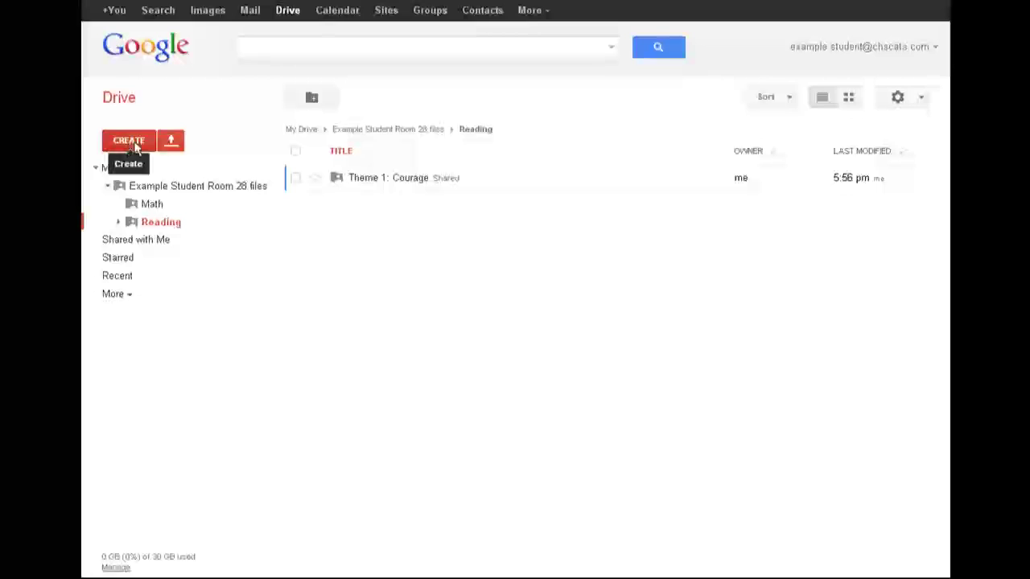
pyautogui.click(366, 190)
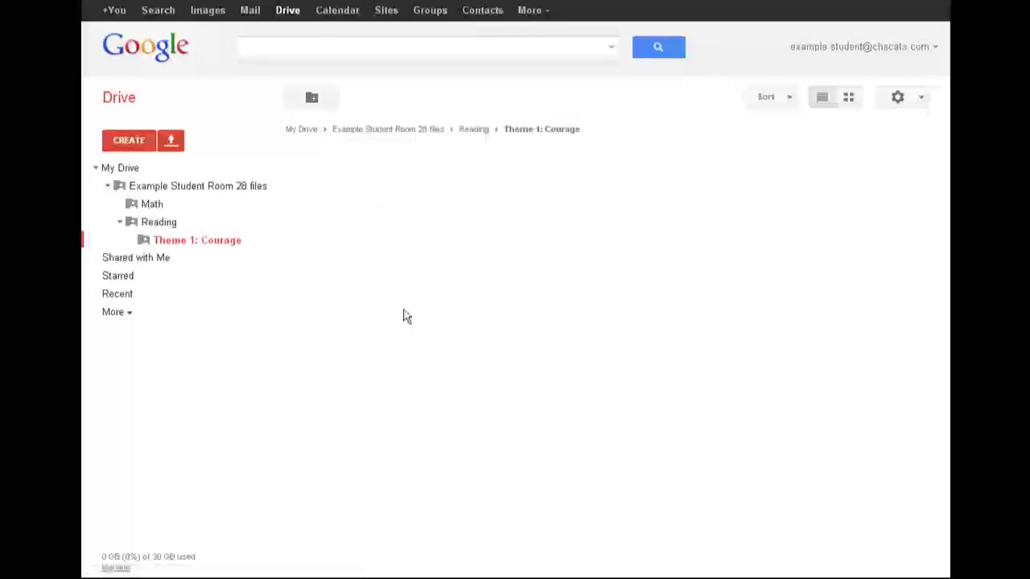
# Start a new presentation from the CREATE menu inside Theme 1: Courage
pyautogui.click(121, 142)
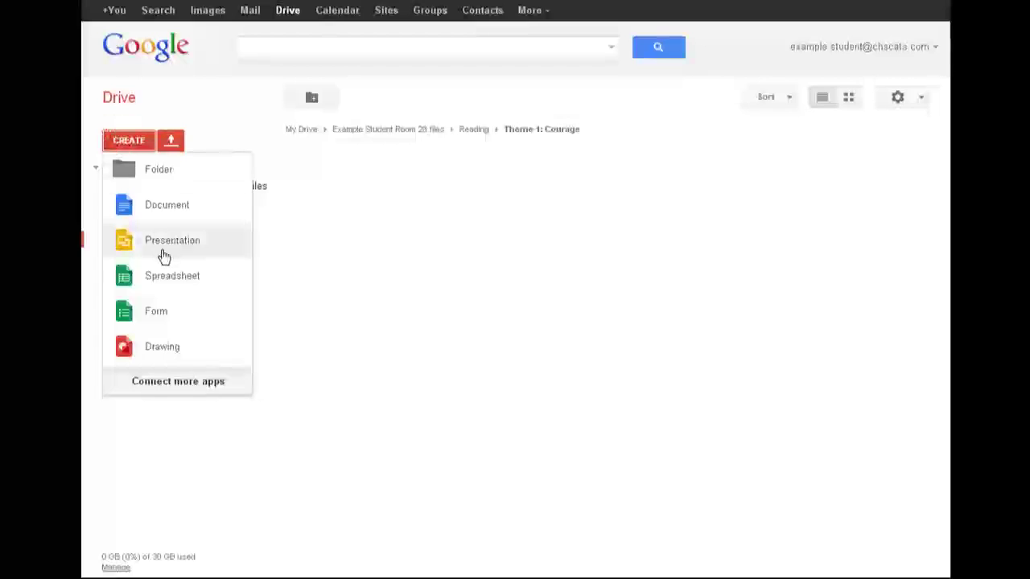
pyautogui.click(163, 254)
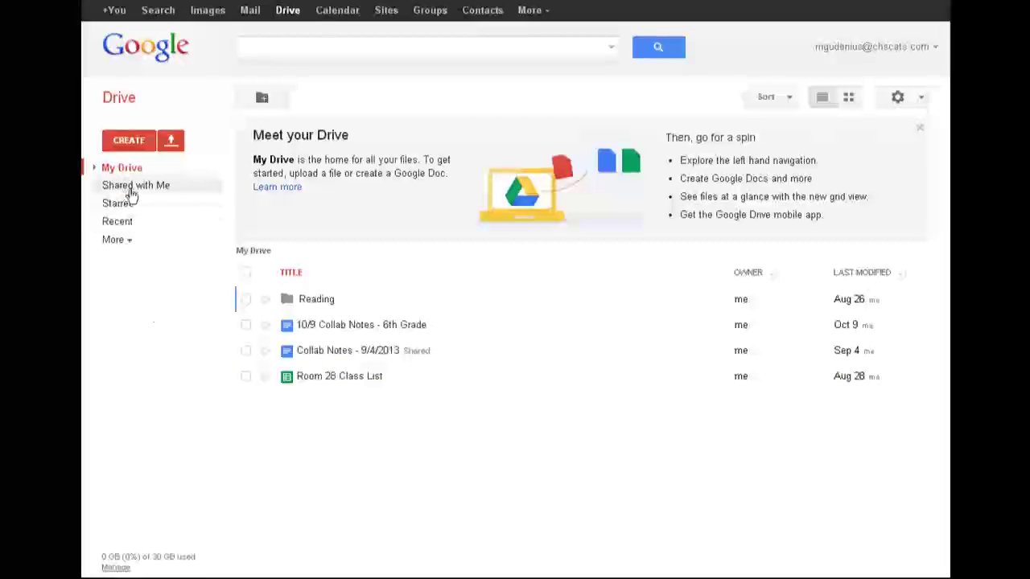
# From Shared with Me, open Example Student Room 28 files > Reading > Theme 1: Courage
pyautogui.click(130, 190)
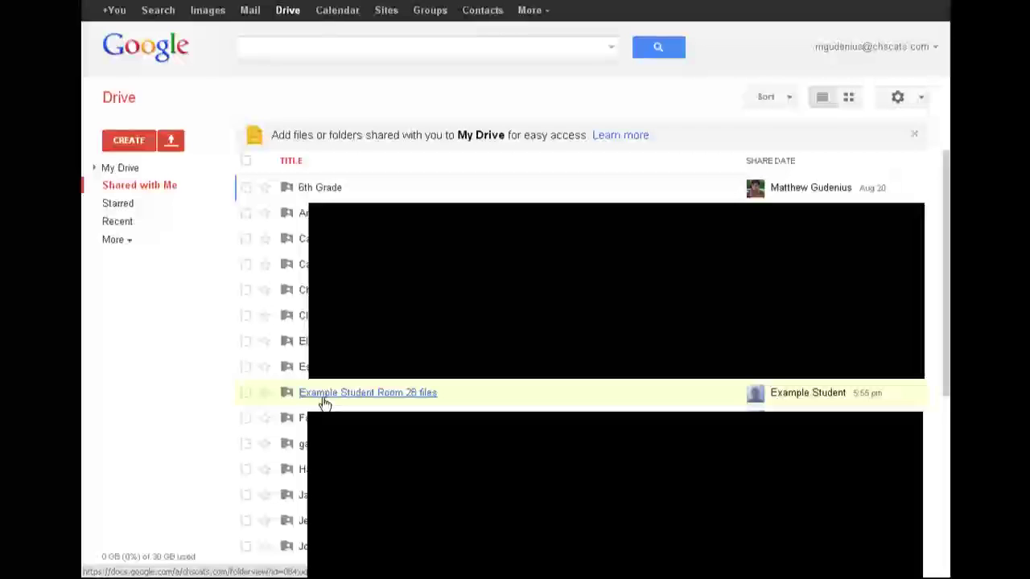
pyautogui.click(324, 399)
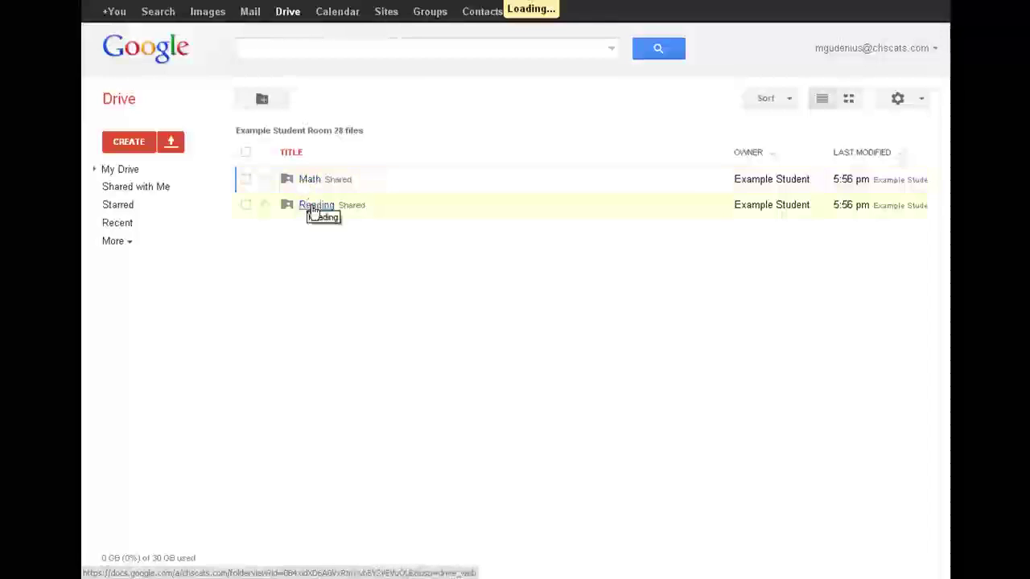
pyautogui.click(313, 205)
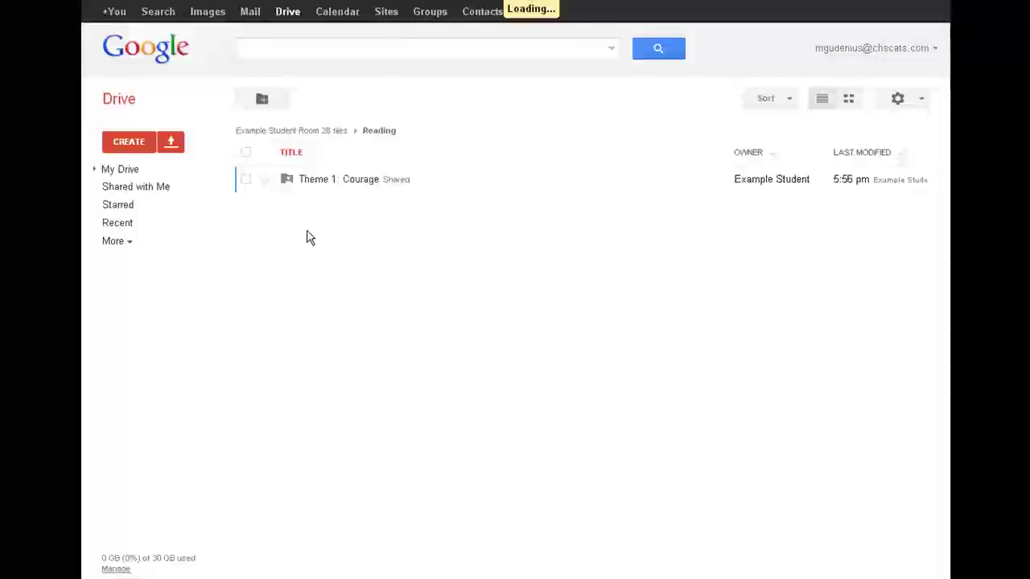
pyautogui.click(318, 180)
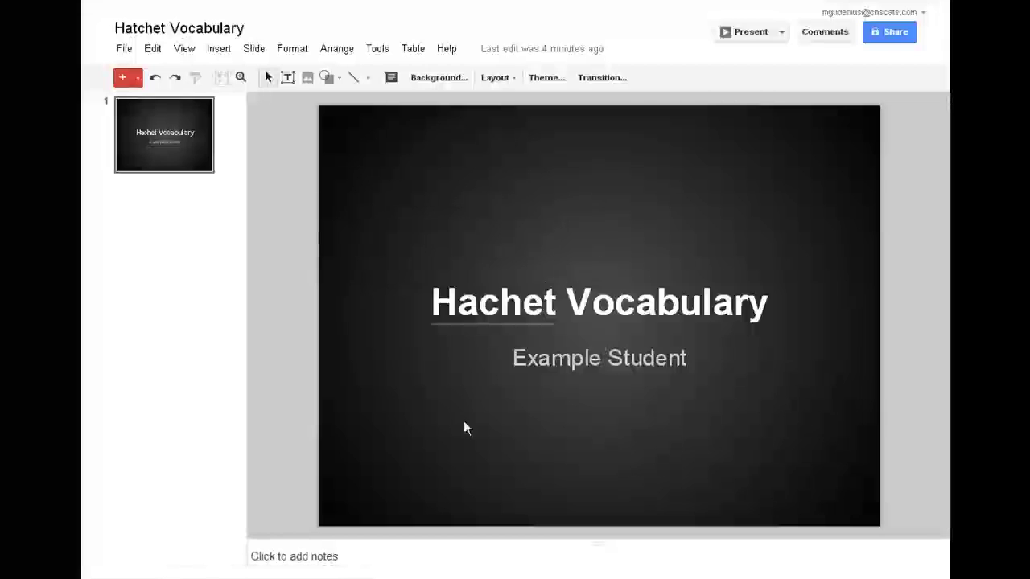
# Flag the misspelled title 'Hachet Vocabulary' with the comment 'Spelling: Hatchet'
pyautogui.click(479, 304)
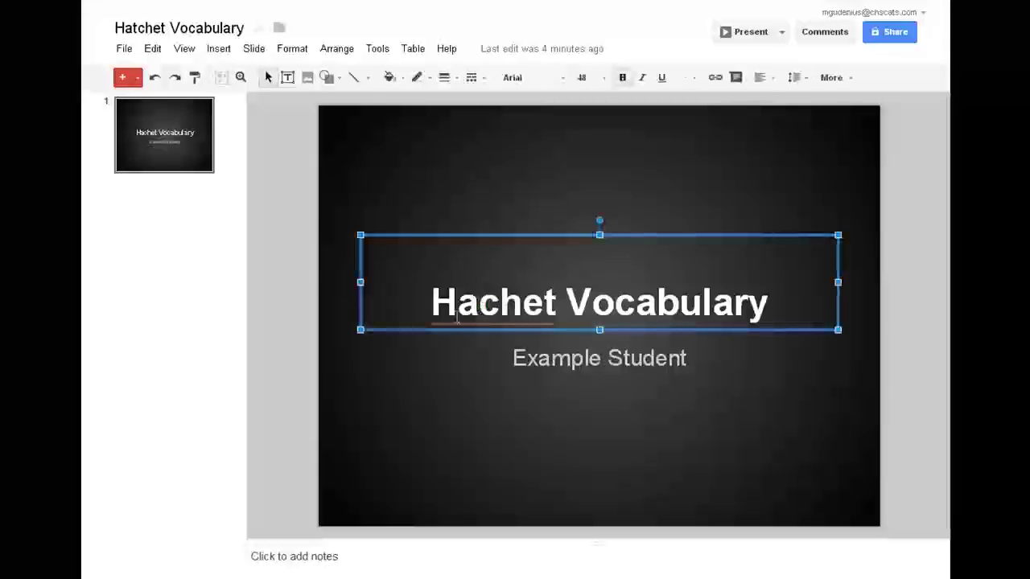
pyautogui.write('t')
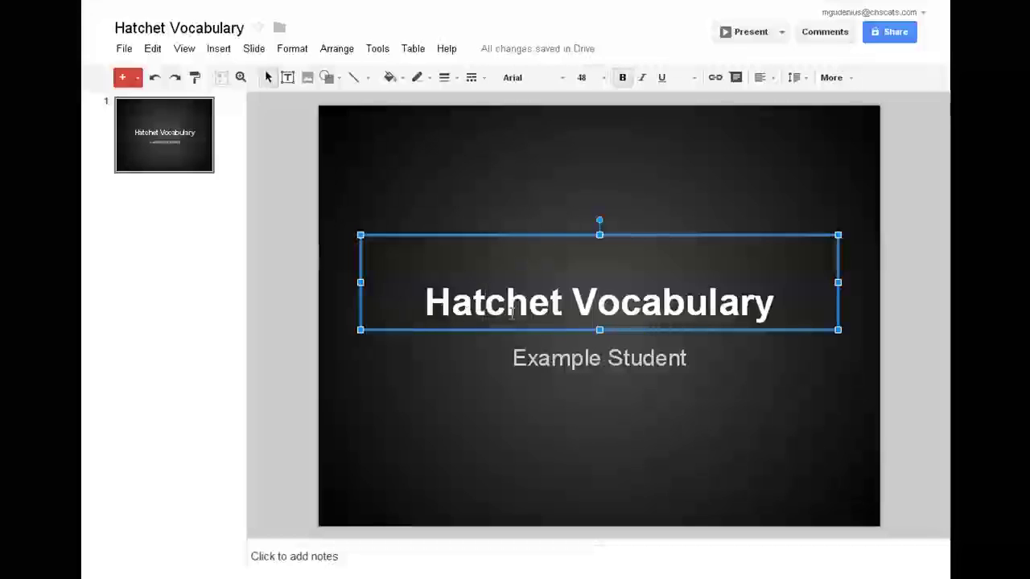
pyautogui.press('BackSpace')
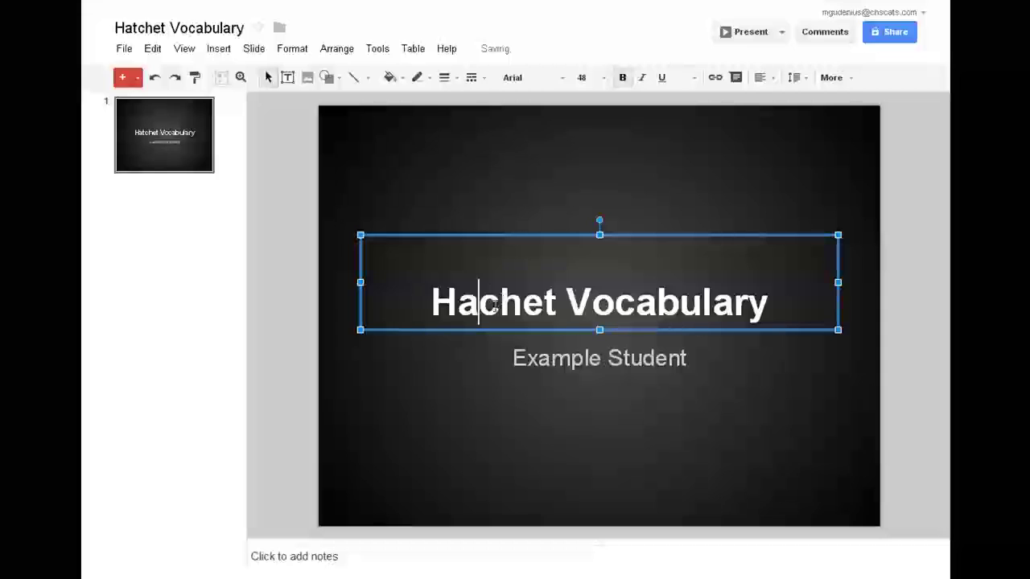
pyautogui.click(218, 49)
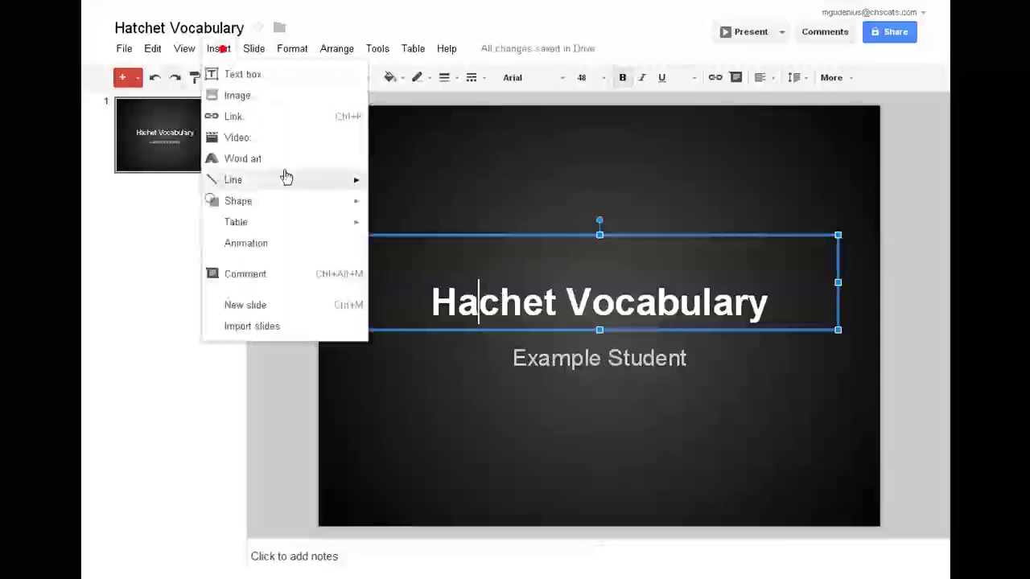
pyautogui.click(265, 276)
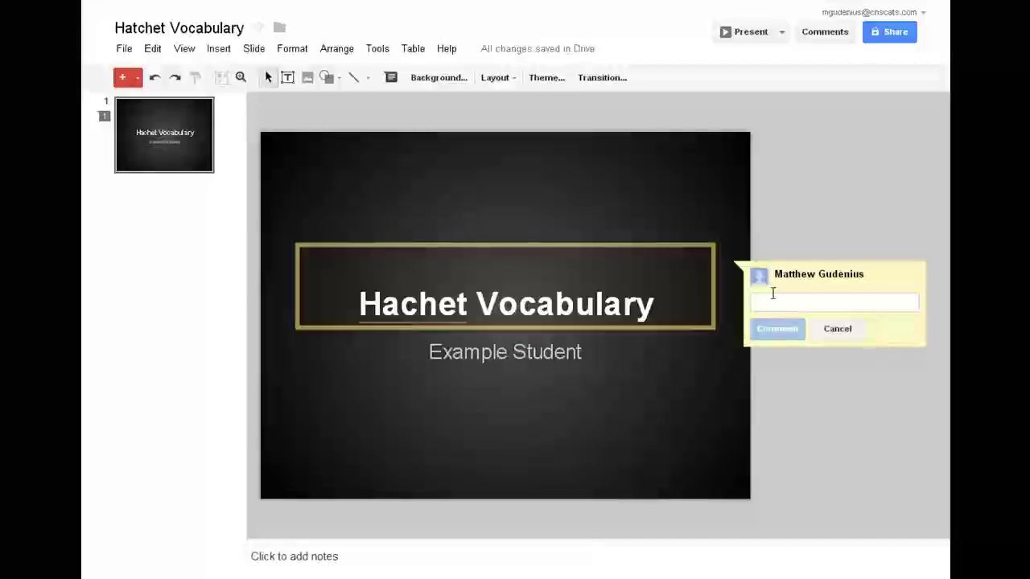
pyautogui.write('Spelling: Hatchet')
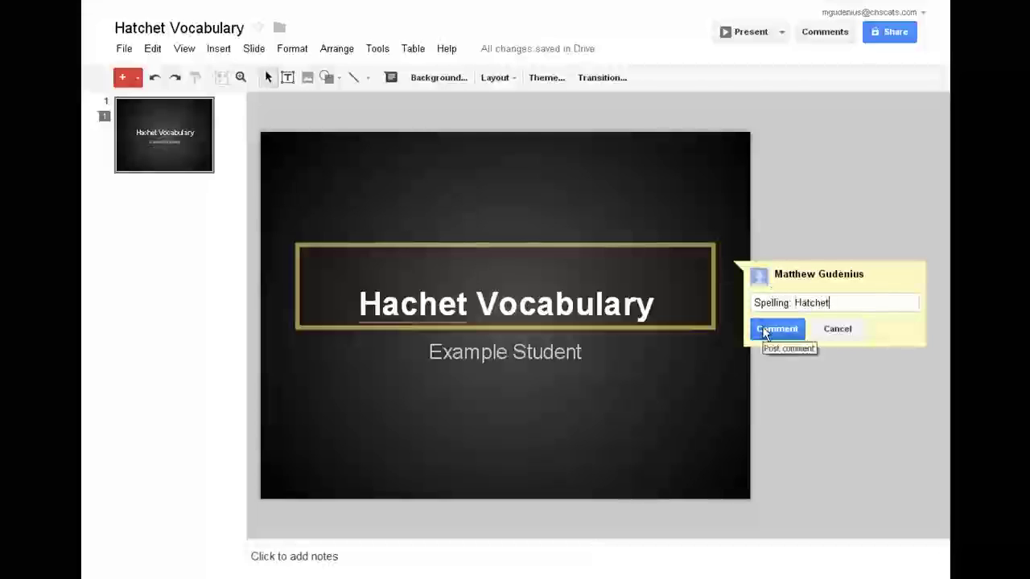
pyautogui.click(766, 330)
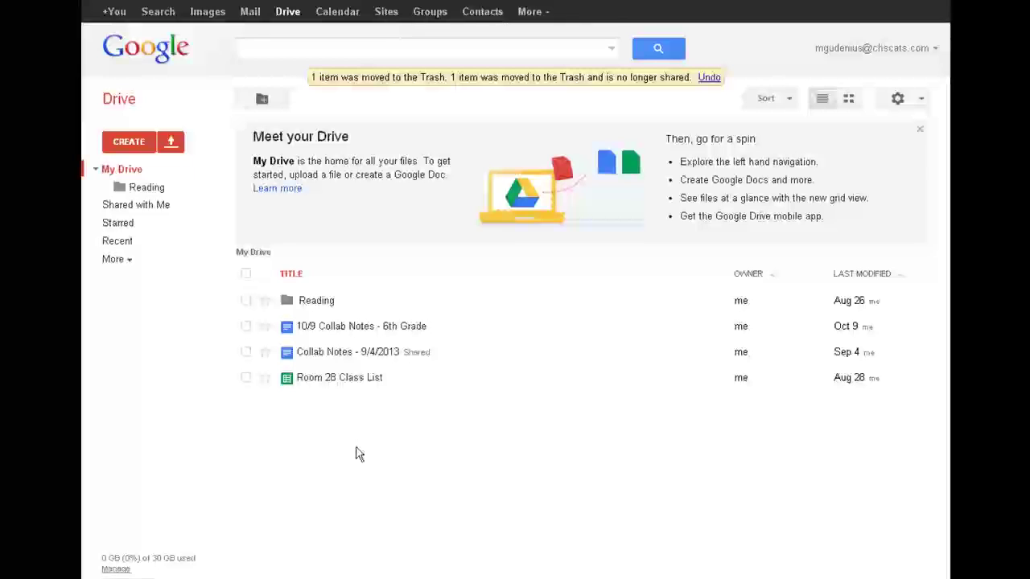
# Create two new folders in My Drive: Period 1 Algebra and Period 2 Geometry
pyautogui.click(128, 145)
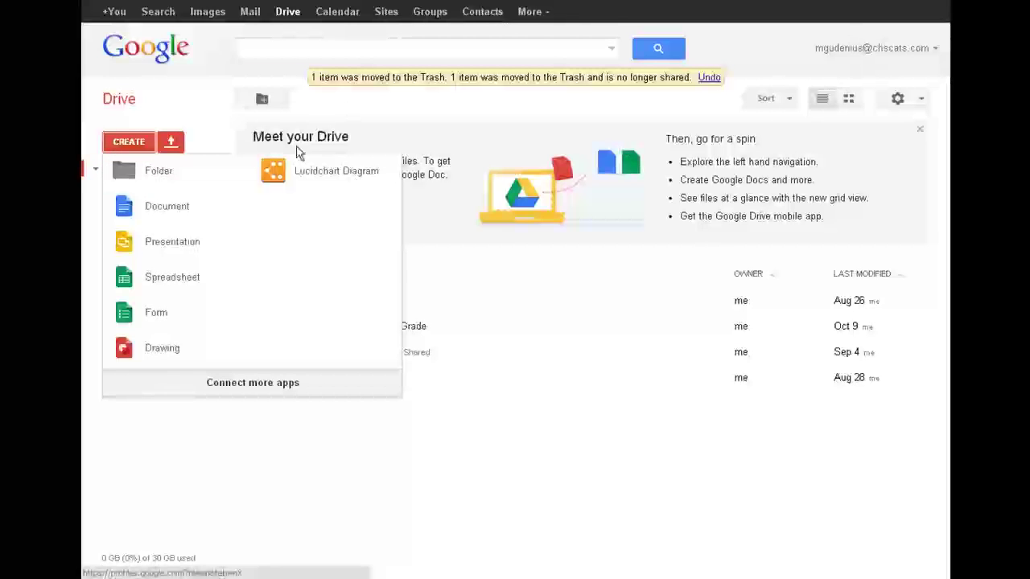
pyautogui.click(182, 173)
pyautogui.write('Period 1')
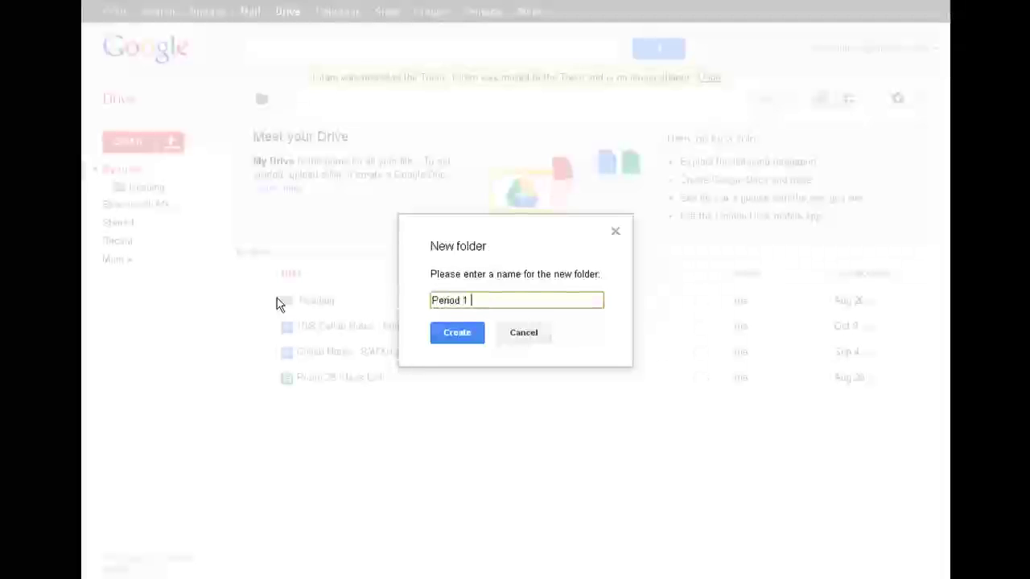
pyautogui.write(' Algebra')
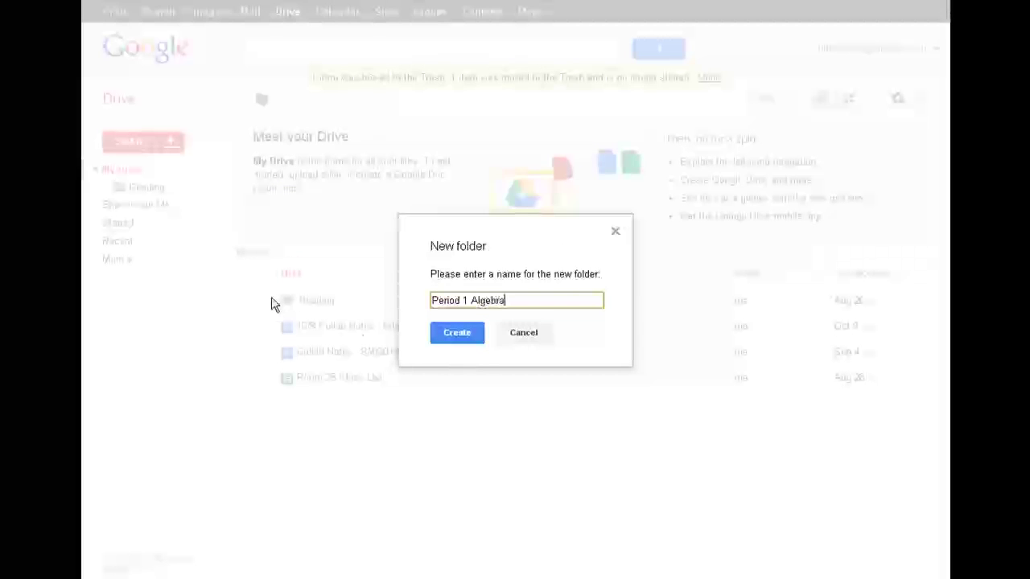
pyautogui.click(456, 333)
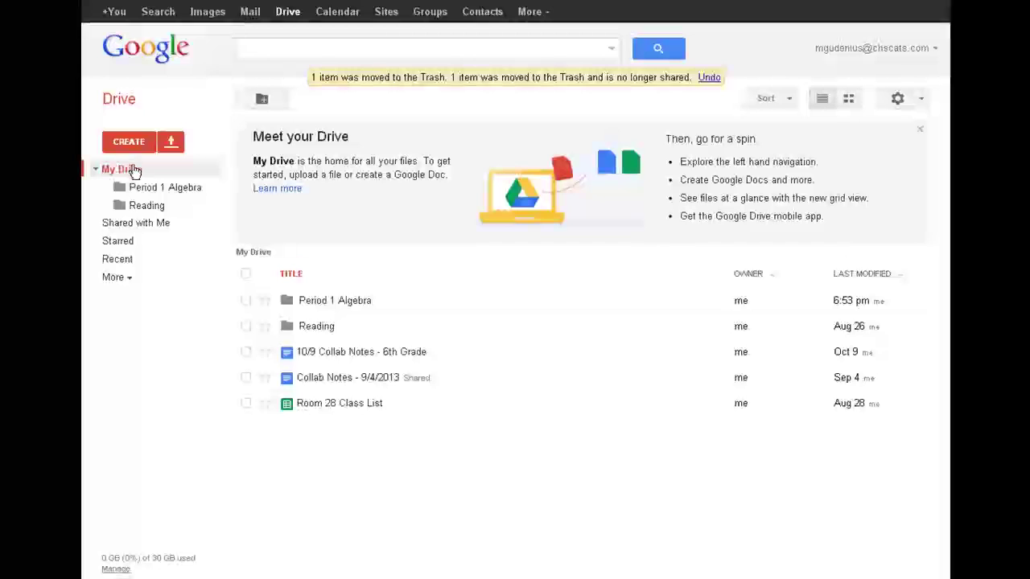
pyautogui.click(131, 143)
pyautogui.click(185, 183)
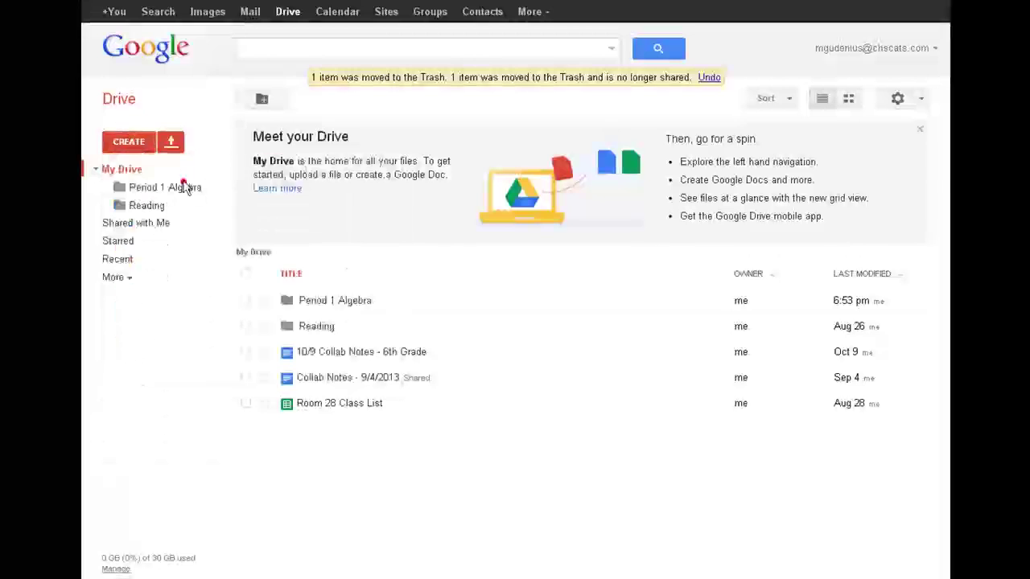
pyautogui.write('Period 2 G')
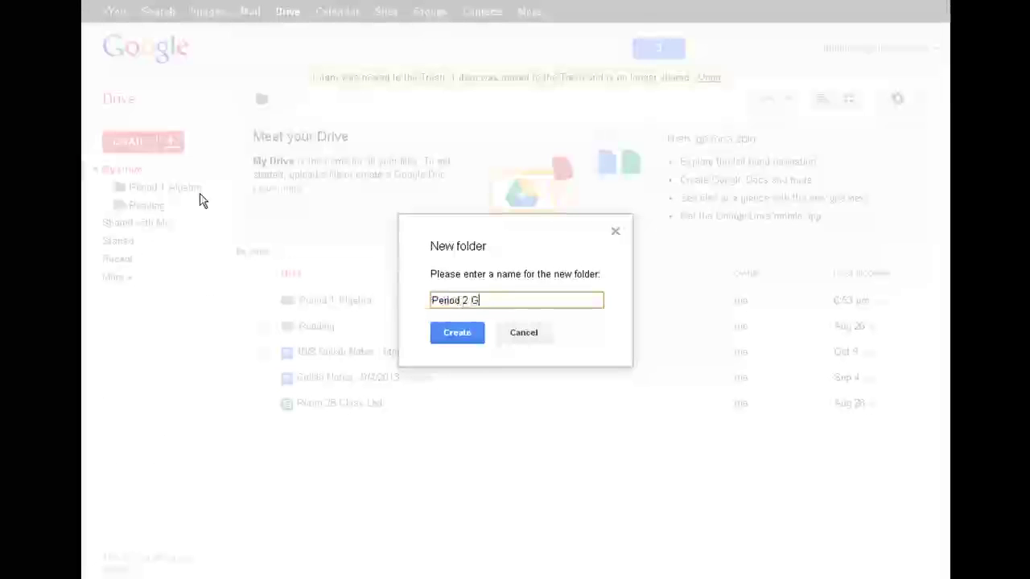
pyautogui.write('eometry')
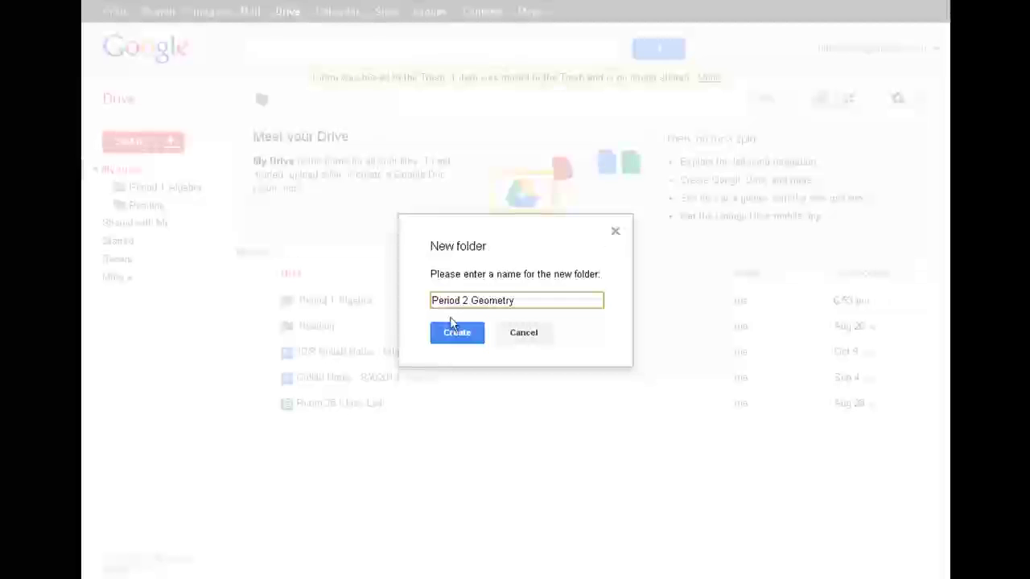
pyautogui.click(464, 336)
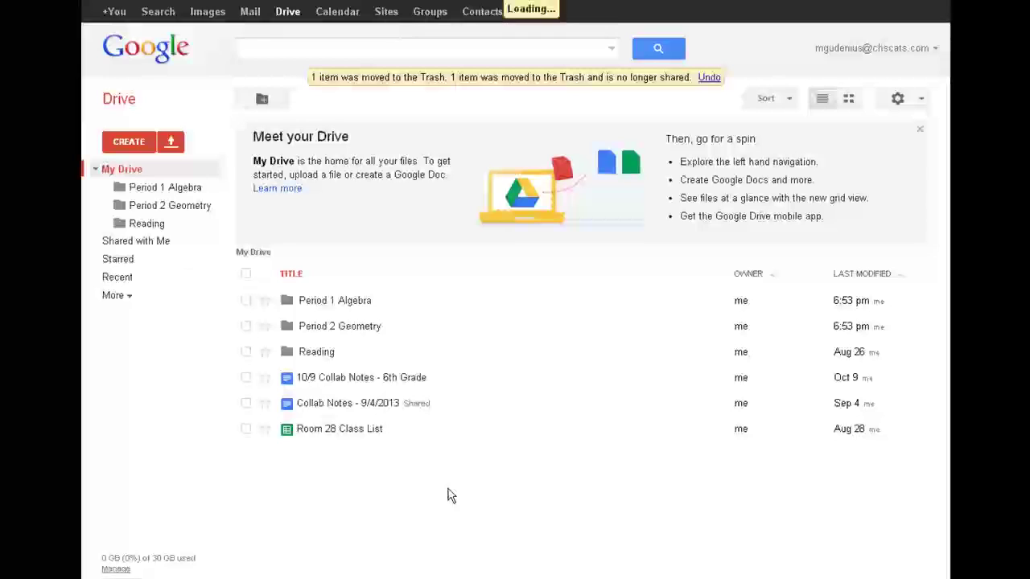
# Inside Period 1 Algebra, create student subfolders 'Student, Example' and 'Student, Another'
pyautogui.click(354, 303)
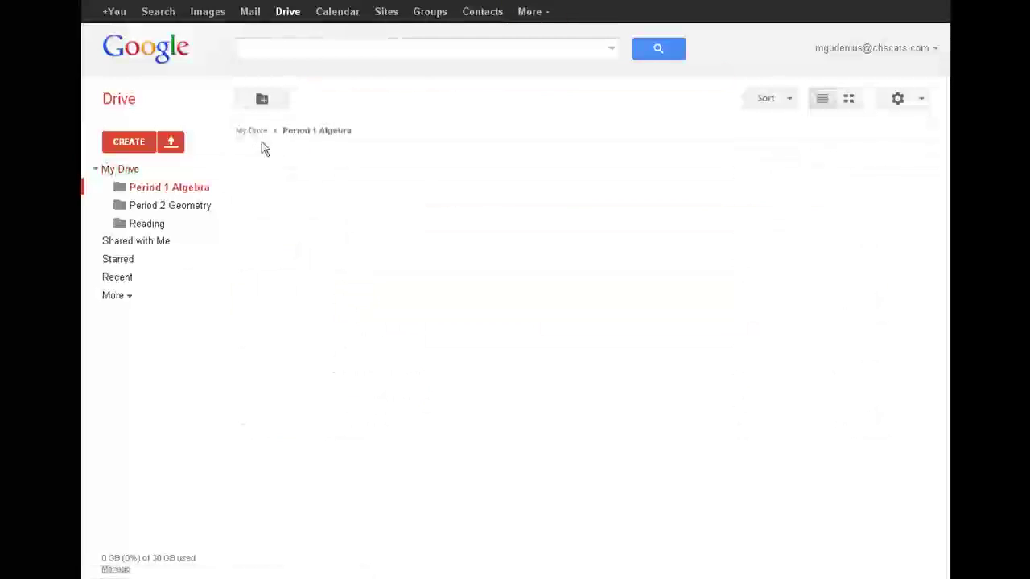
pyautogui.click(262, 99)
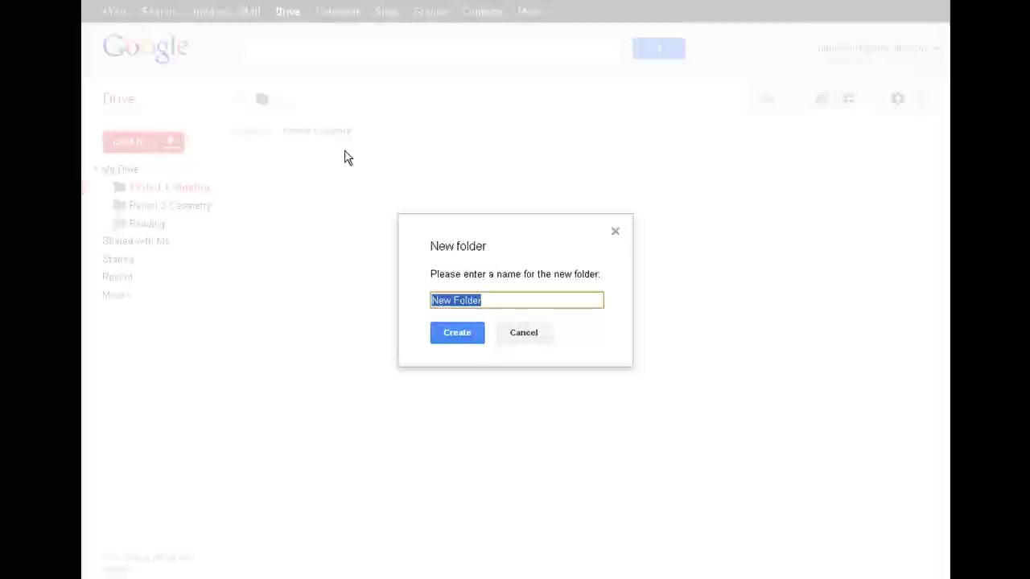
pyautogui.write('Stud')
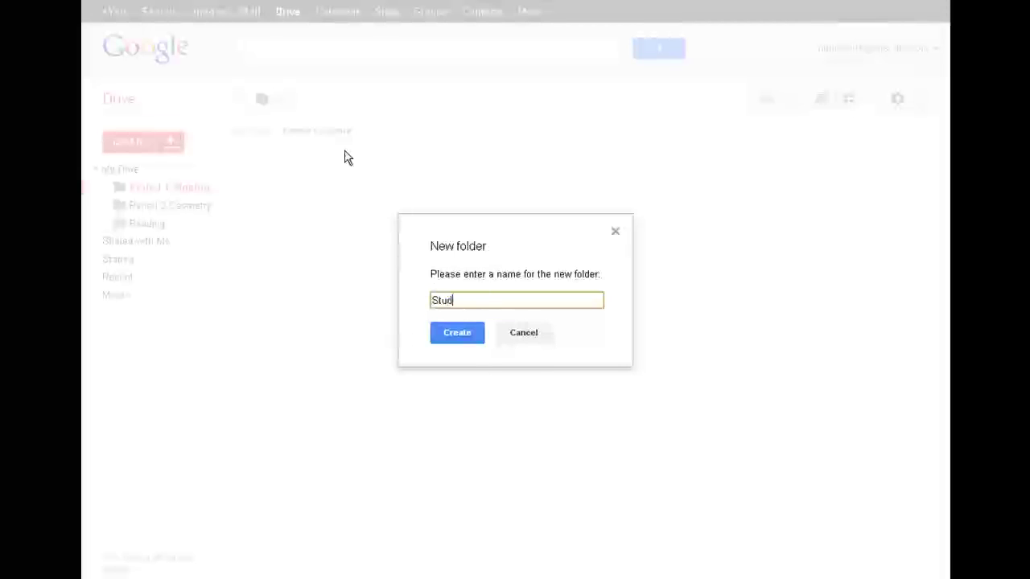
pyautogui.write('ent, Example')
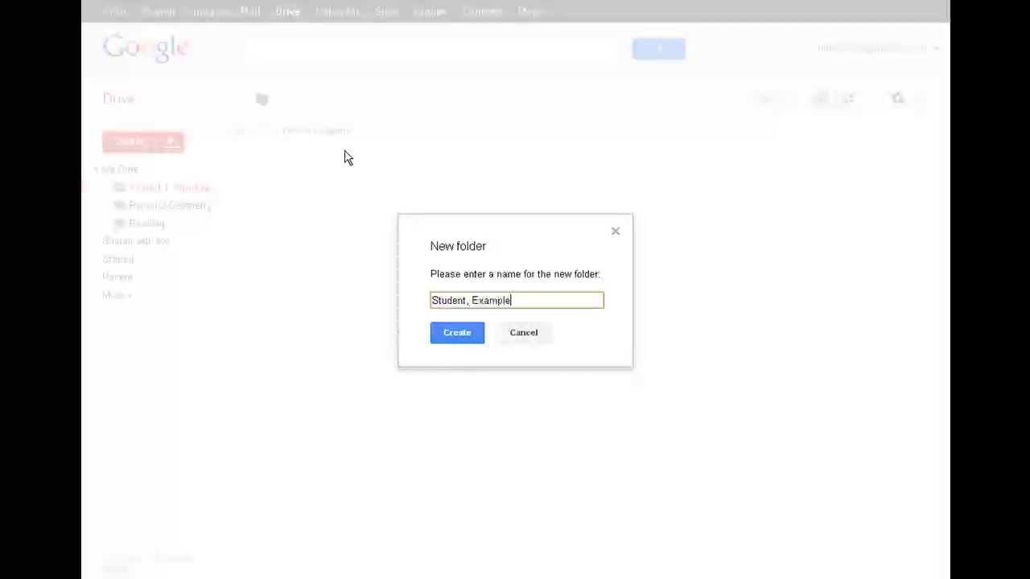
pyautogui.click(457, 335)
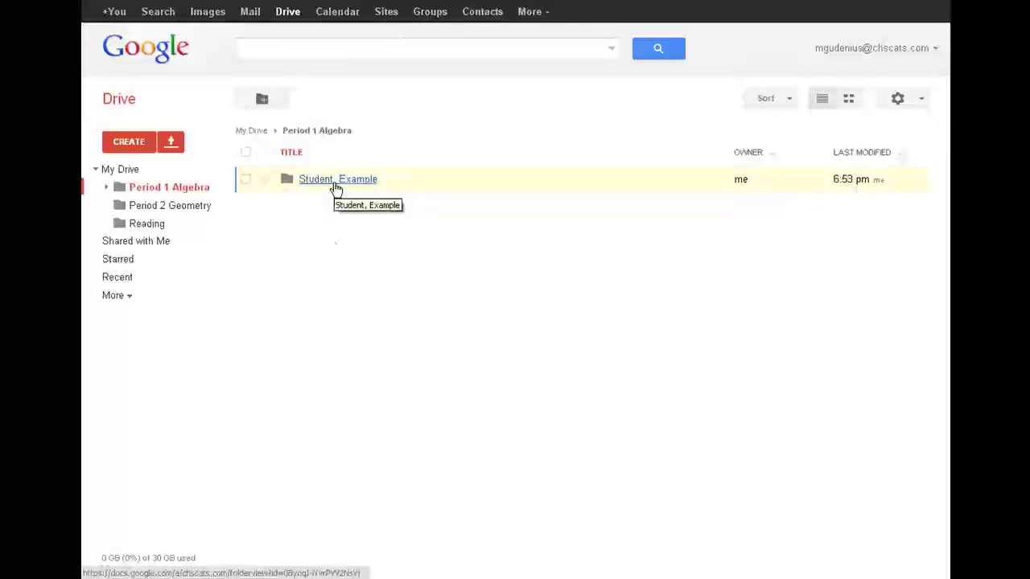
pyautogui.click(256, 103)
pyautogui.write('Student, Another')
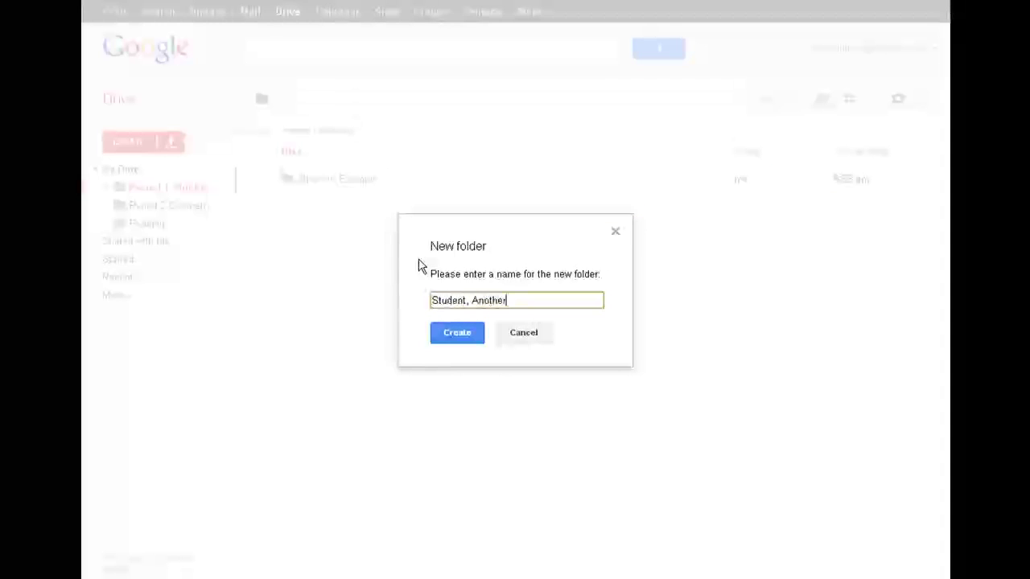
pyautogui.press('Return')
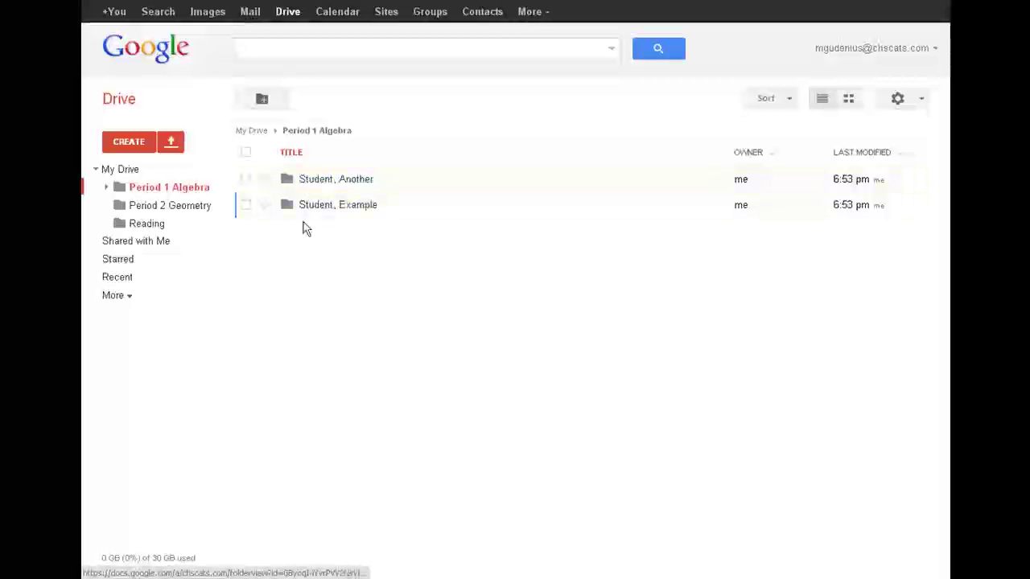
# Share the 'Student, Example' folder with the student's school e-mail as an editor
pyautogui.click(246, 179)
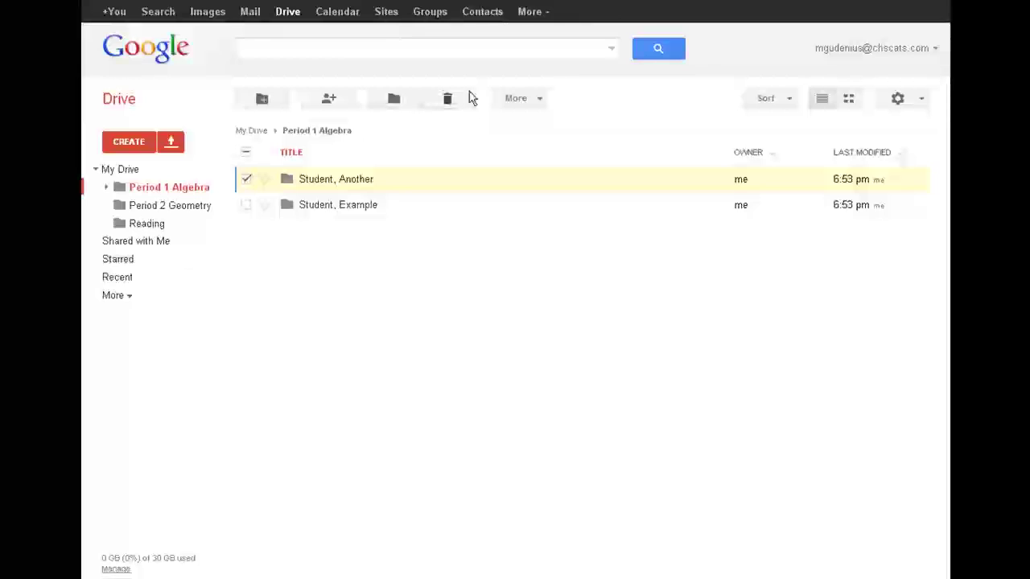
pyautogui.click(247, 180)
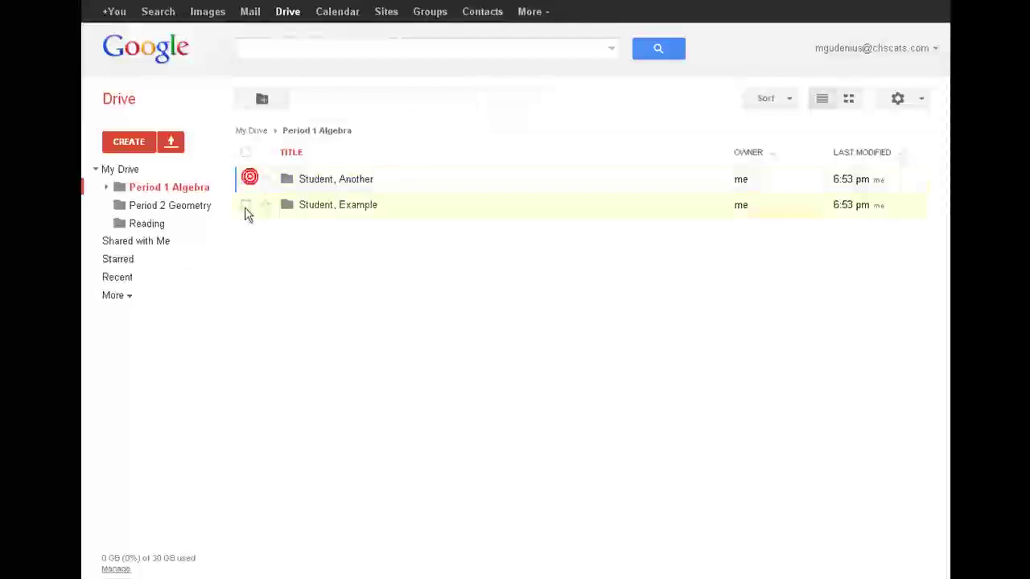
pyautogui.click(246, 205)
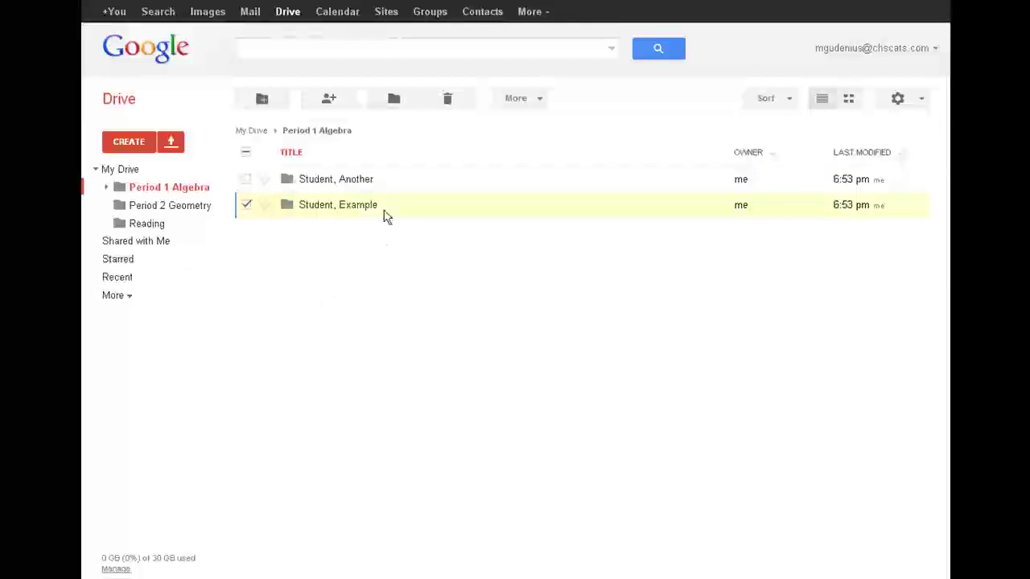
pyautogui.click(340, 107)
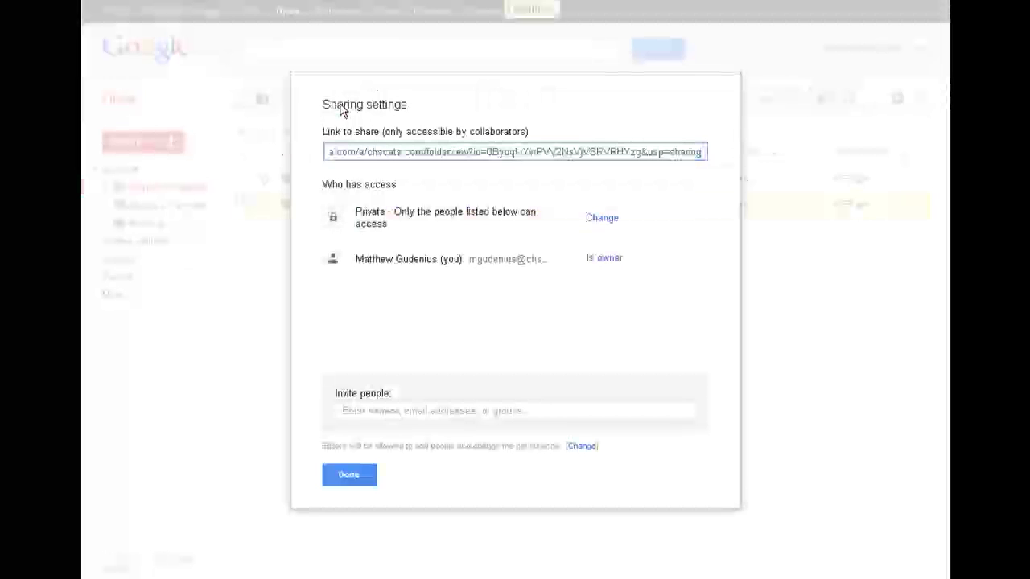
pyautogui.click(375, 410)
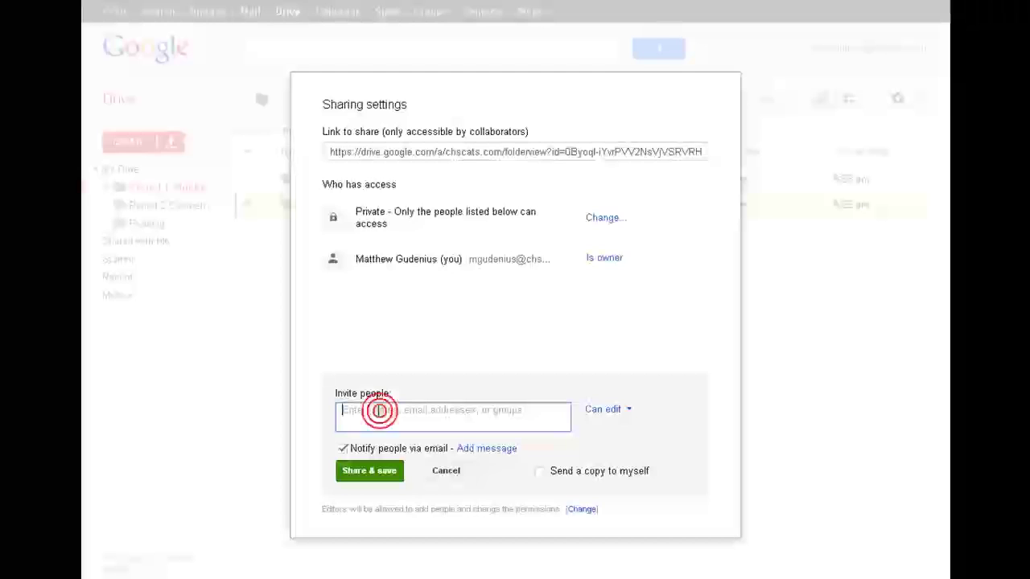
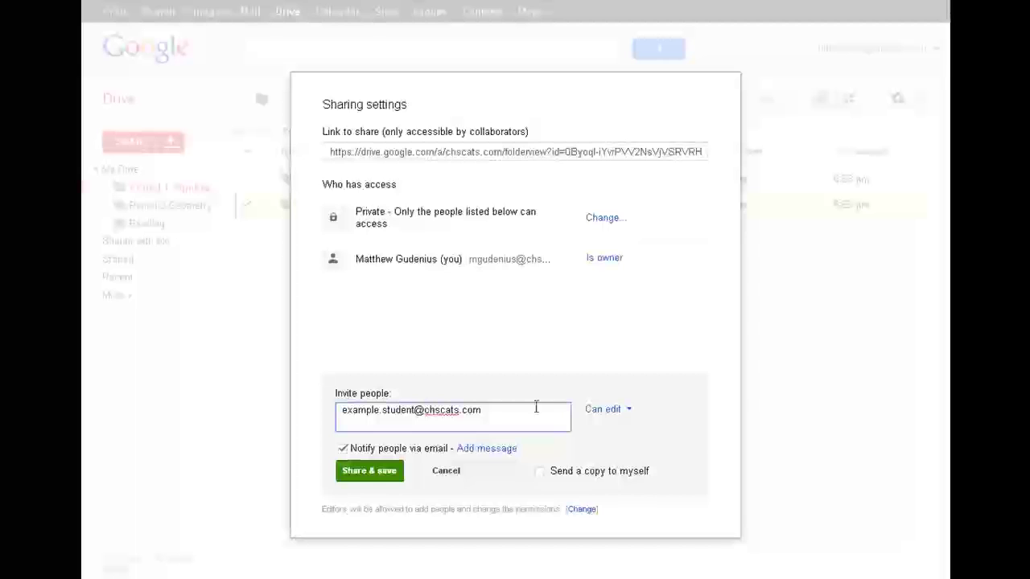
pyautogui.click(370, 475)
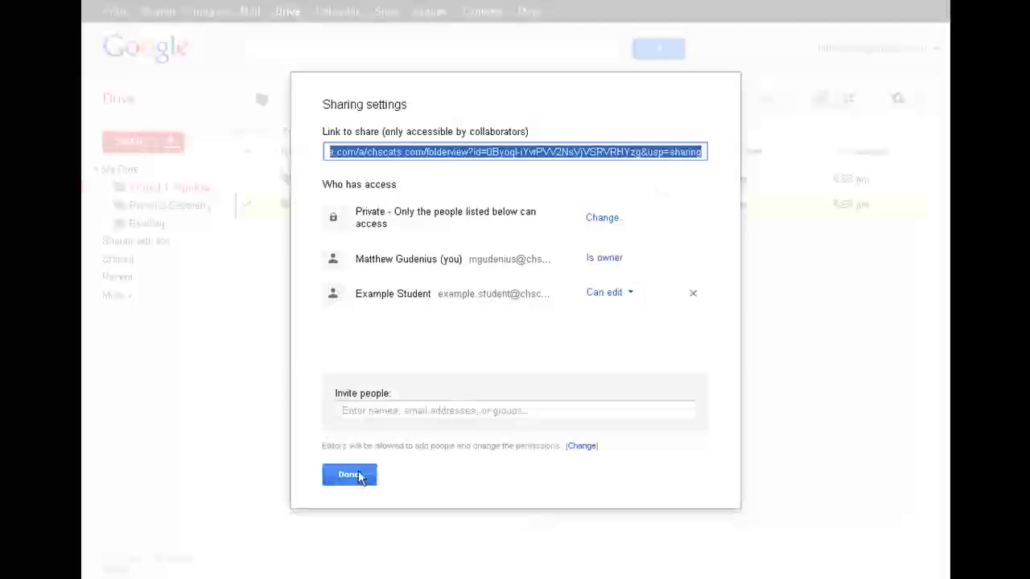
pyautogui.click(354, 475)
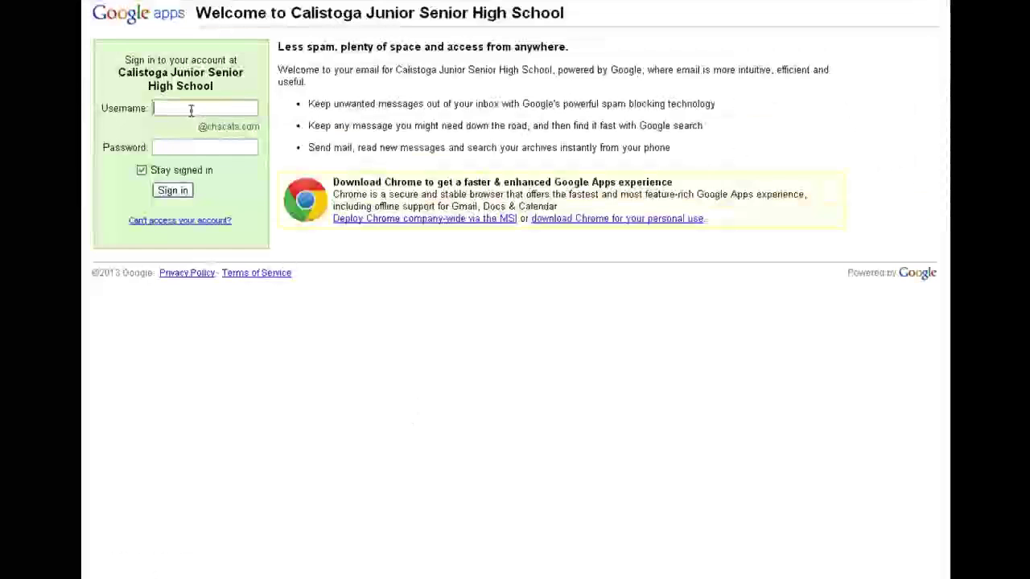
# Sign in on the school sign-in page with the student's username
pyautogui.click(188, 108)
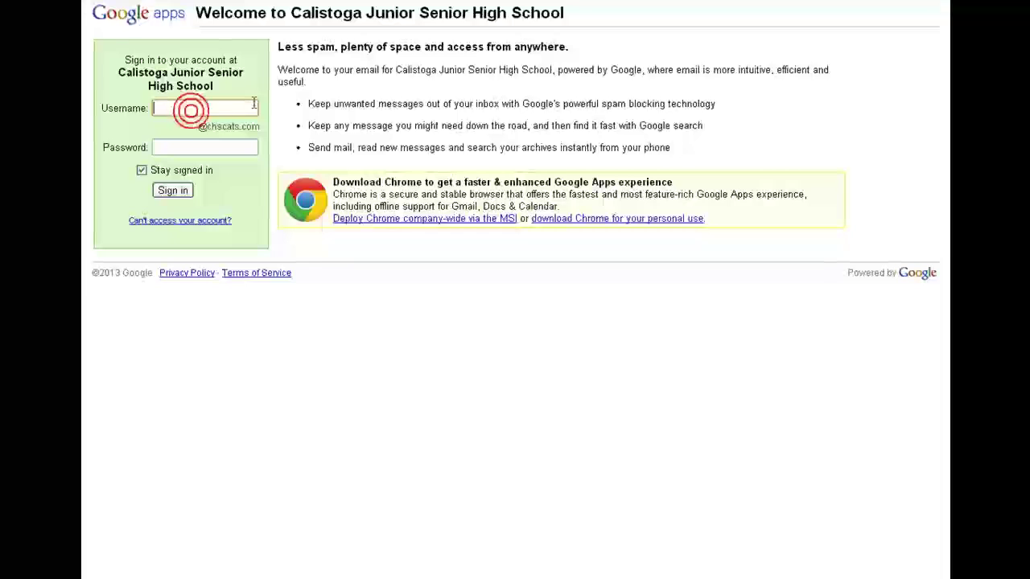
pyautogui.write('example.student')
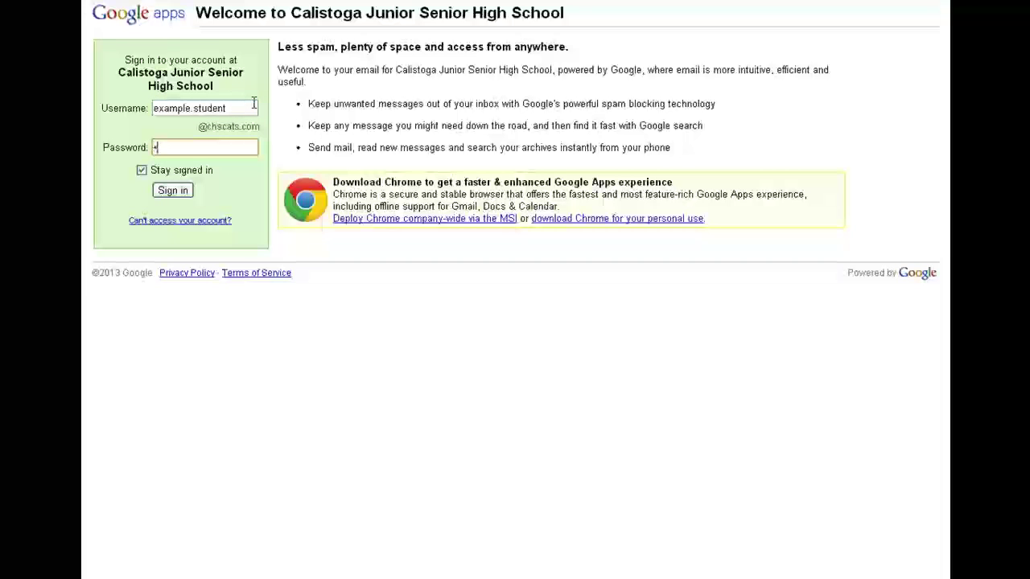
pyautogui.press('Return')
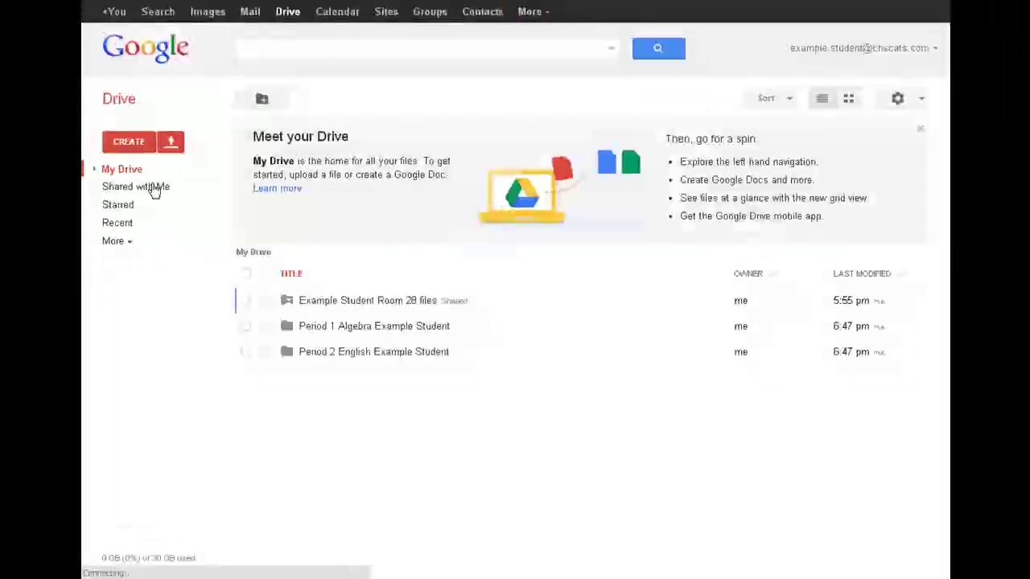
# Open the 'Student, Example' folder listed under Shared with Me
pyautogui.click(136, 193)
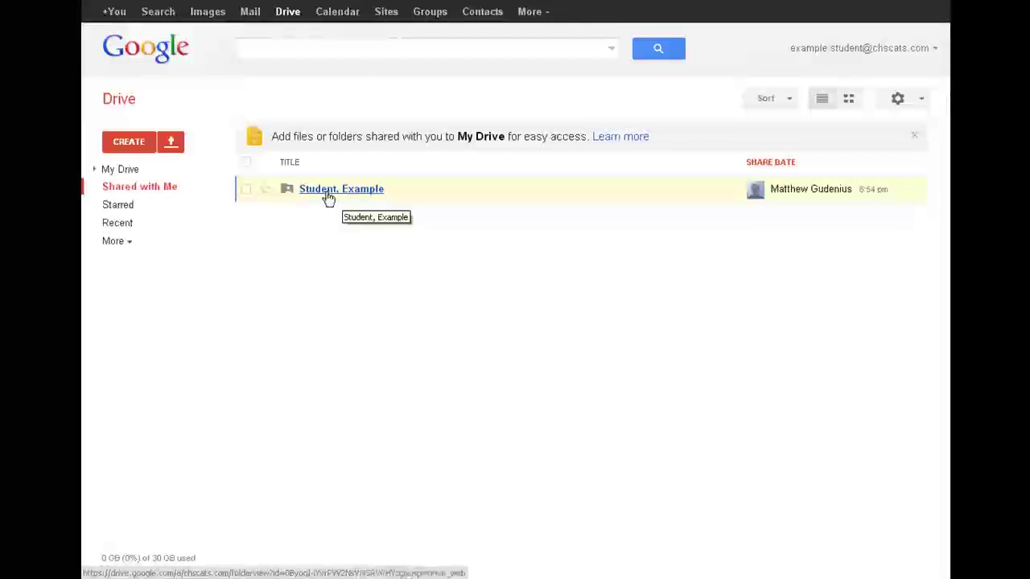
pyautogui.moveTo(821, 196)
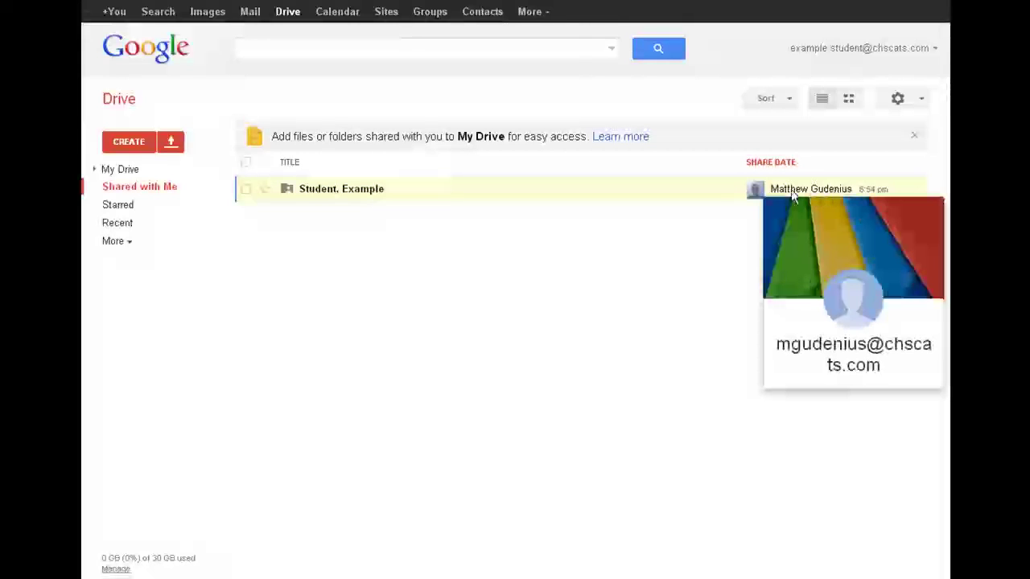
pyautogui.click(333, 193)
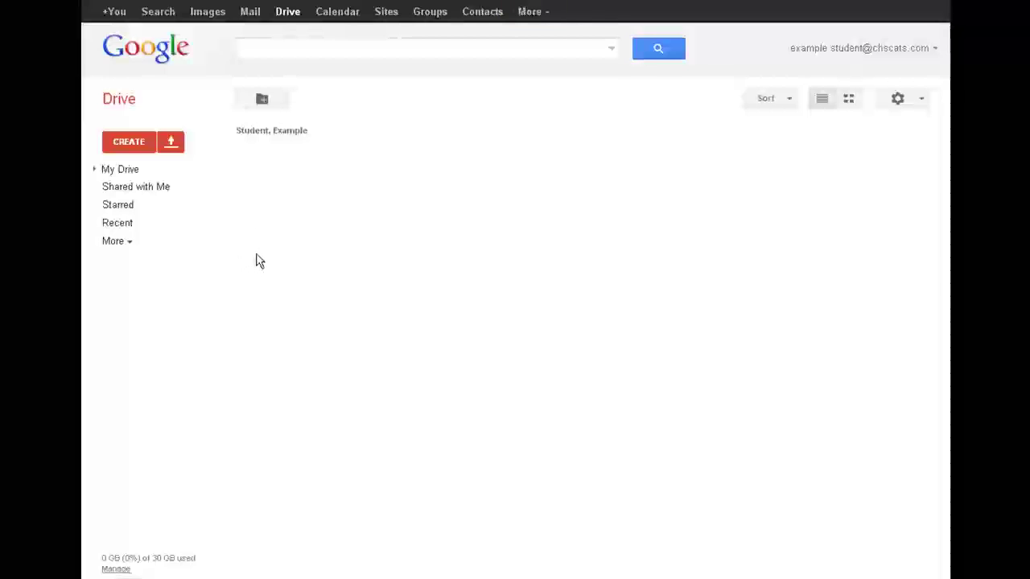
# Return to the student's Shared with Me list showing the shared 'Student, Example' folder
pyautogui.click(132, 196)
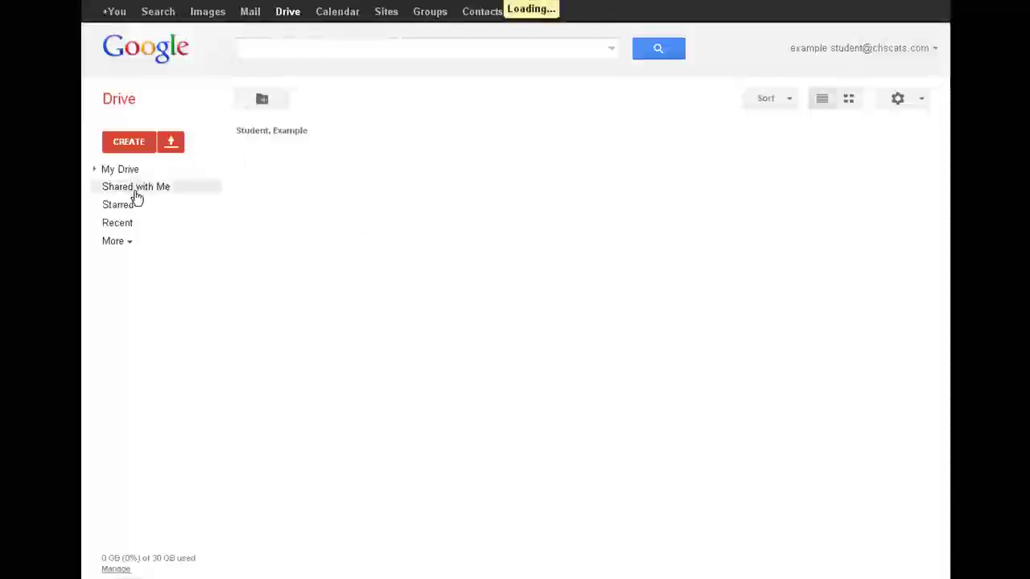
pyautogui.click(132, 196)
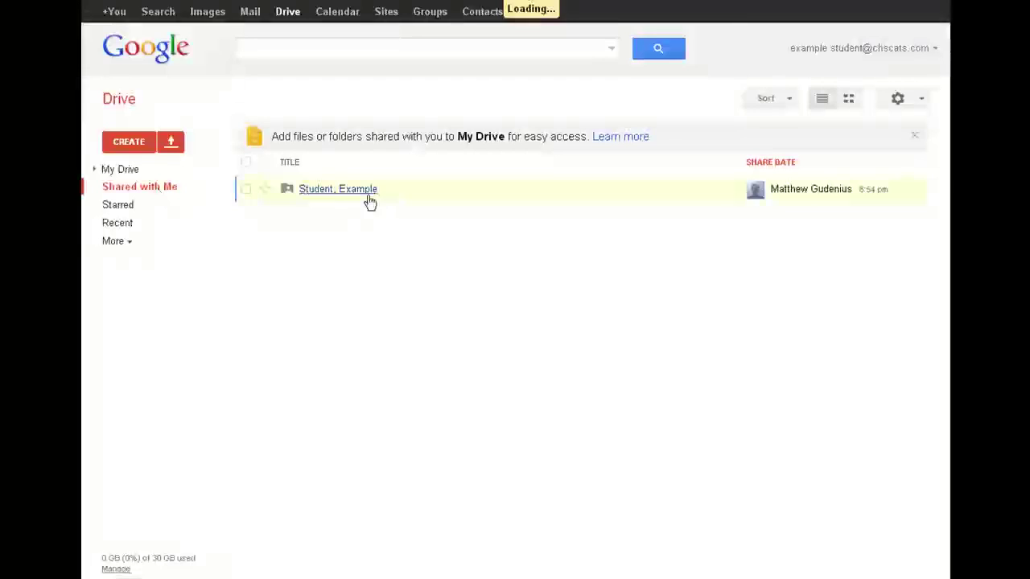